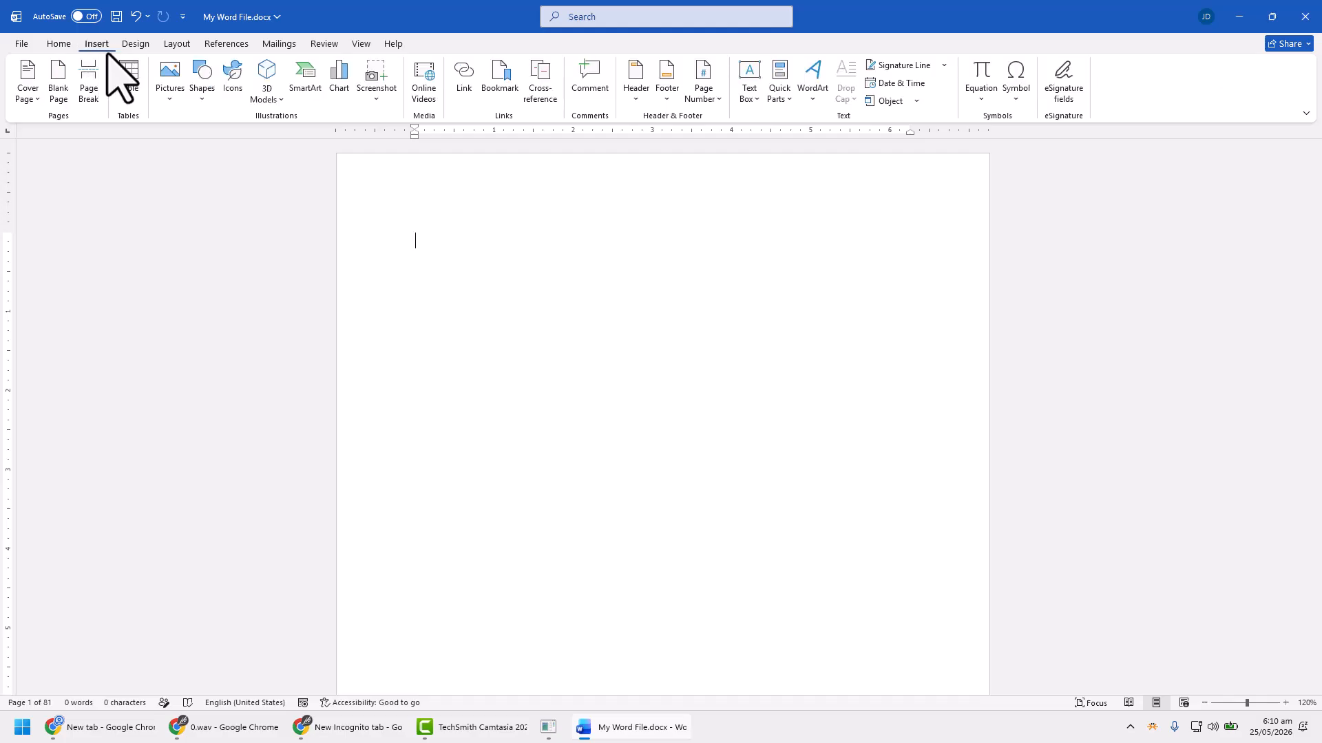
Insert a page number at the top of the page using the Accent Bar 1 style.
{"action": "left_click", "coordinate": [702, 100]}
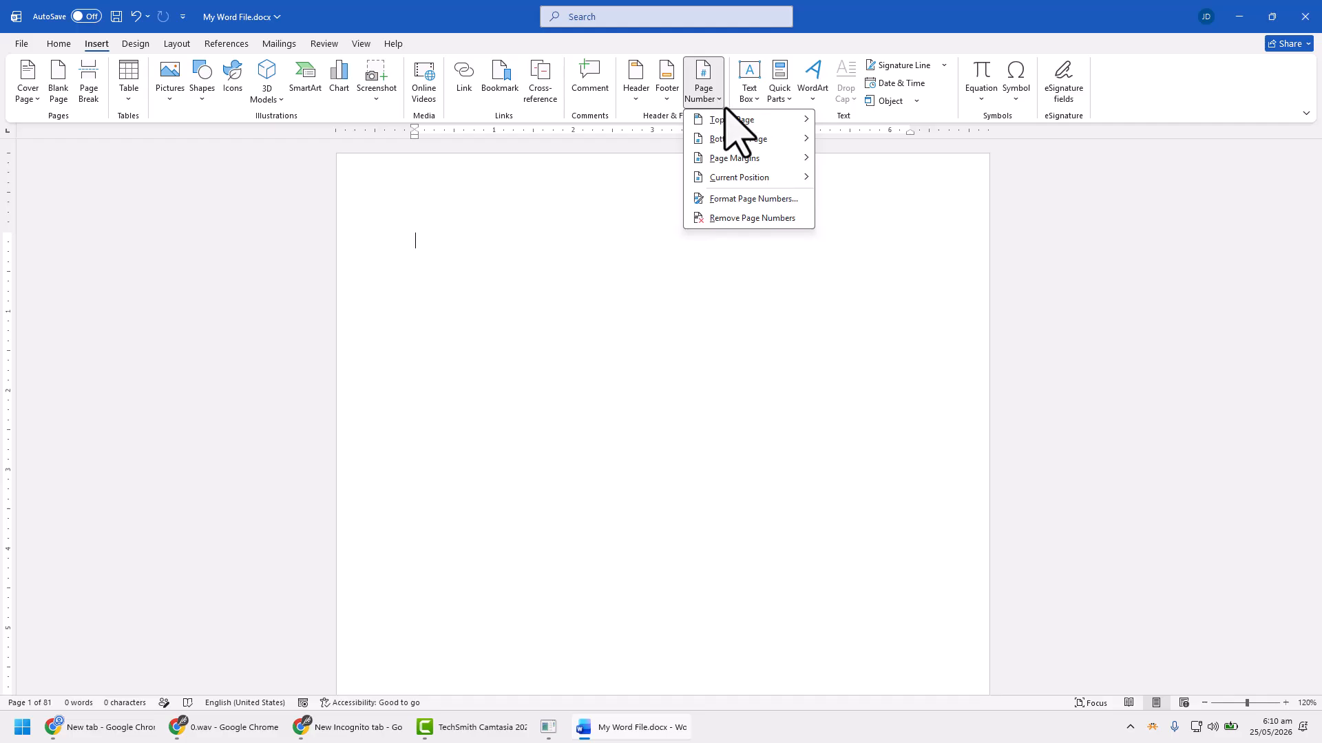
{"action": "mouse_move", "coordinate": [752, 124]}
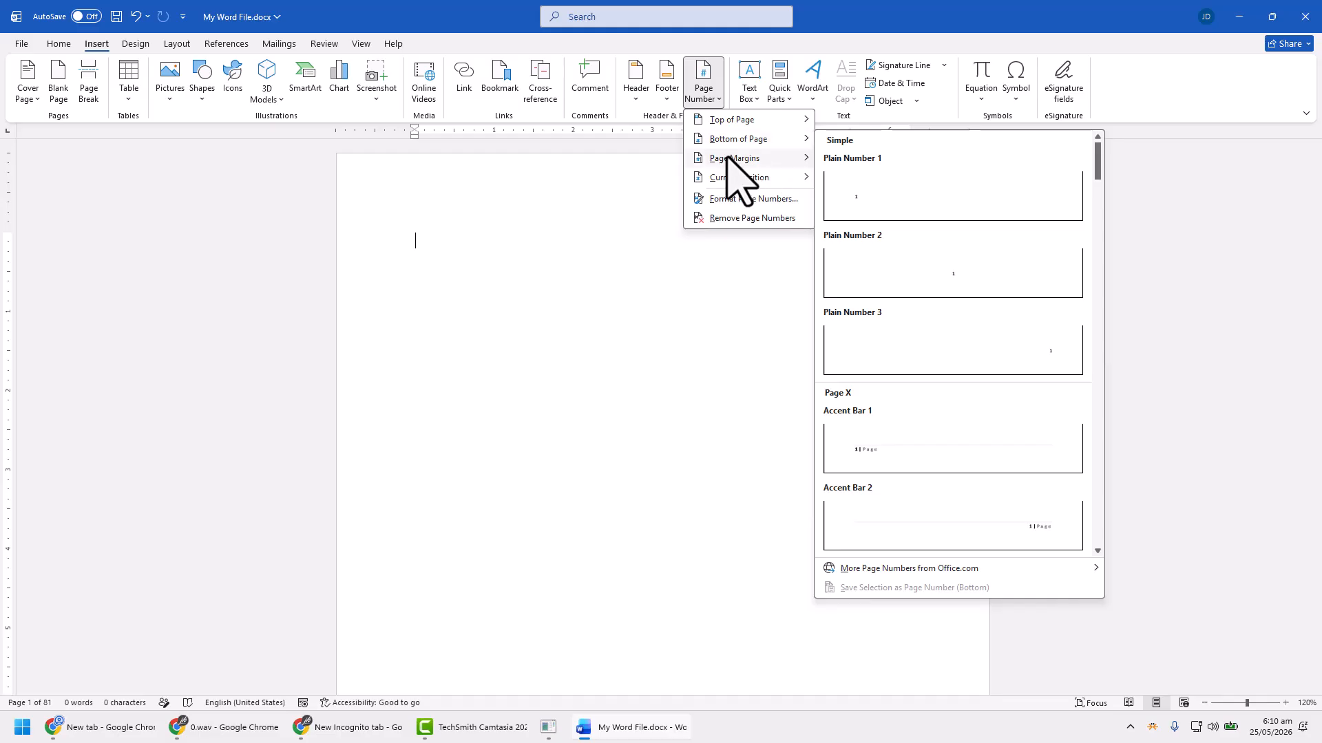
{"action": "mouse_move", "coordinate": [760, 162]}
{"action": "mouse_move", "coordinate": [737, 181]}
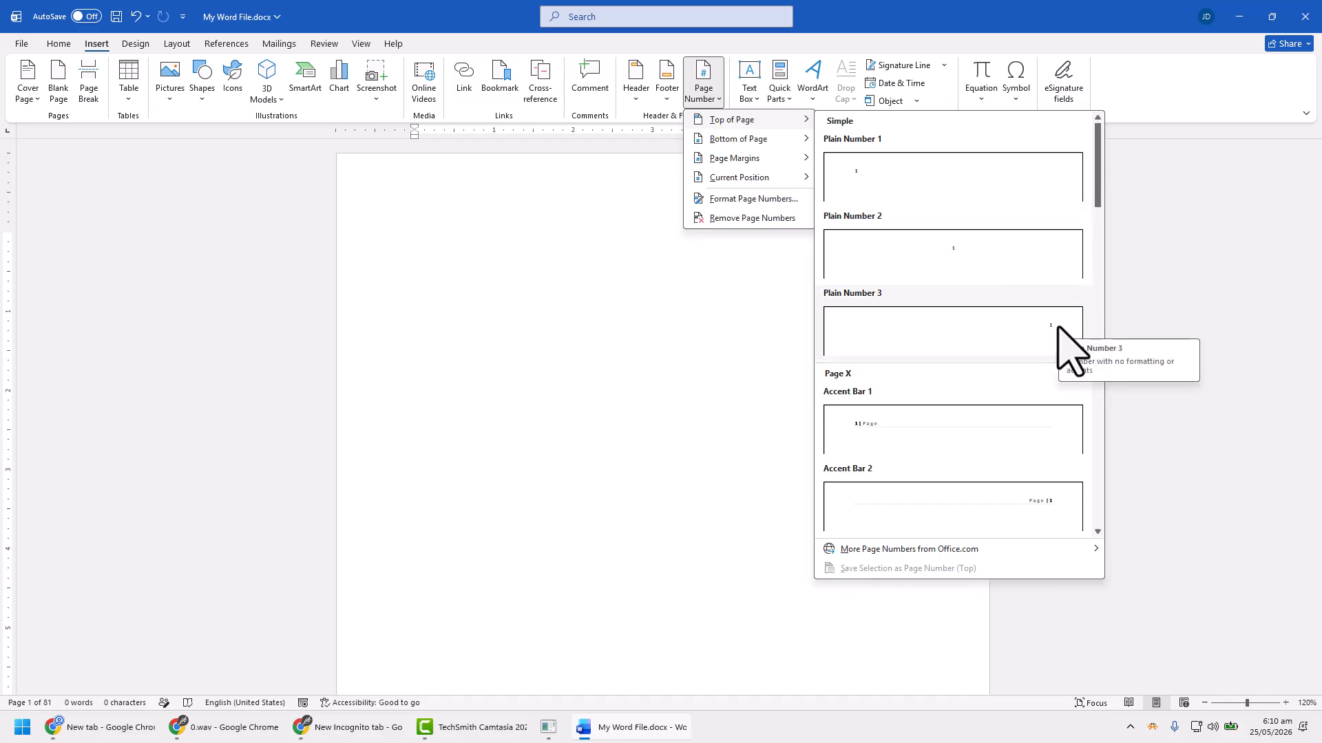
{"action": "scroll", "coordinate": [922, 378], "scroll_direction": "down", "scroll_amount": 10}
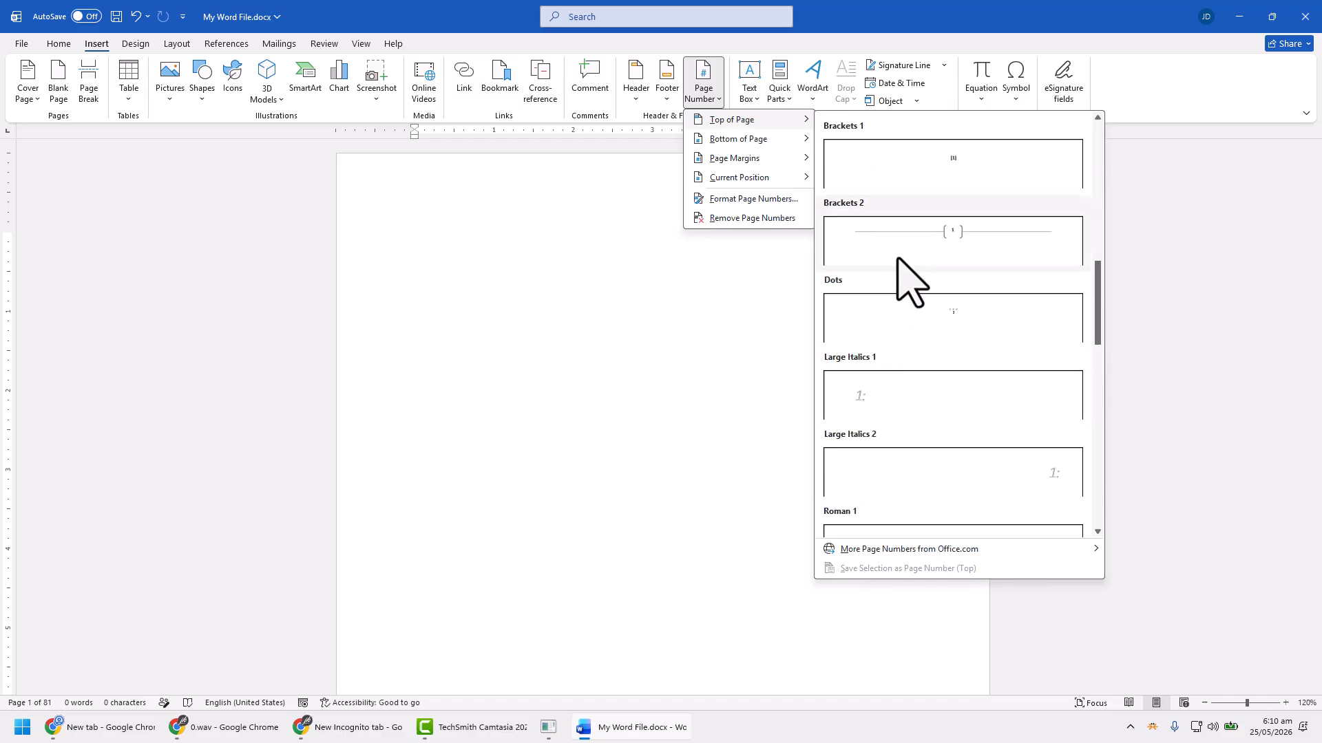
{"action": "scroll", "coordinate": [898, 262], "scroll_direction": "up", "scroll_amount": 5}
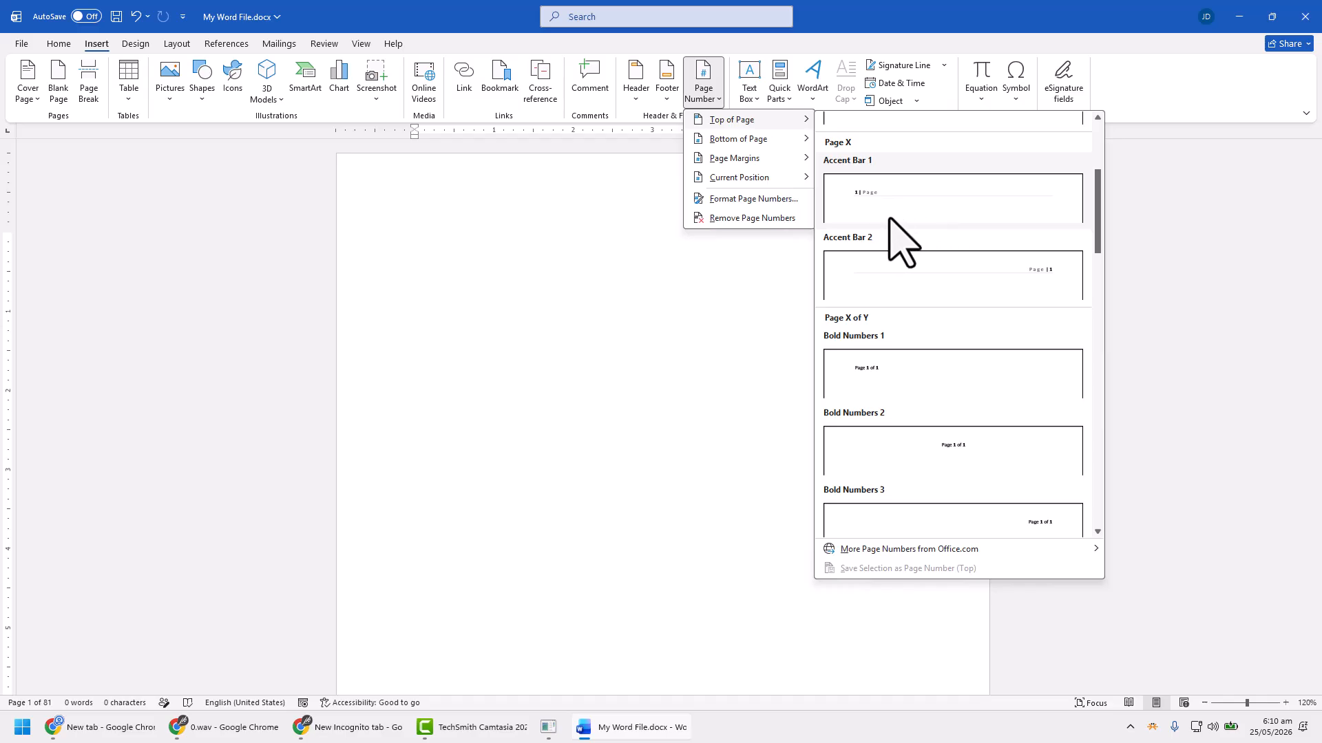
{"action": "scroll", "coordinate": [889, 219], "scroll_direction": "up", "scroll_amount": 3}
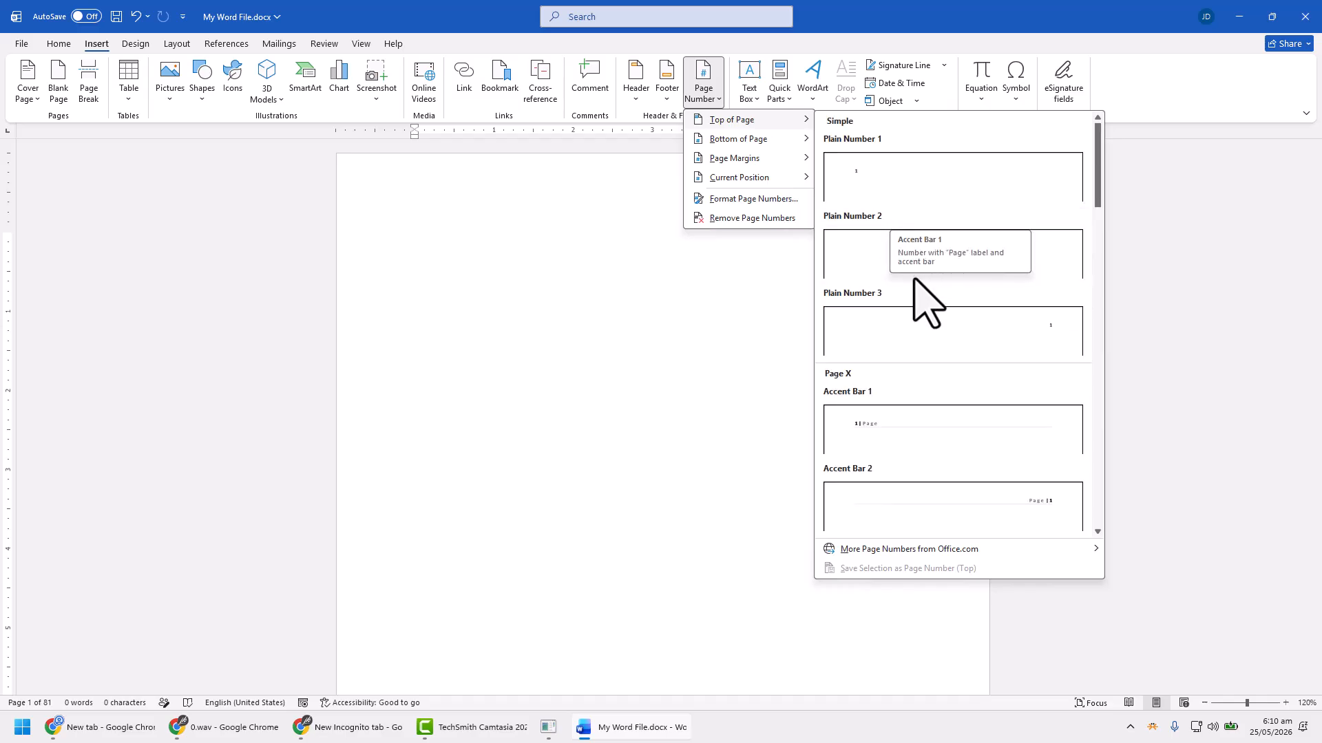
{"action": "left_click", "coordinate": [876, 434]}
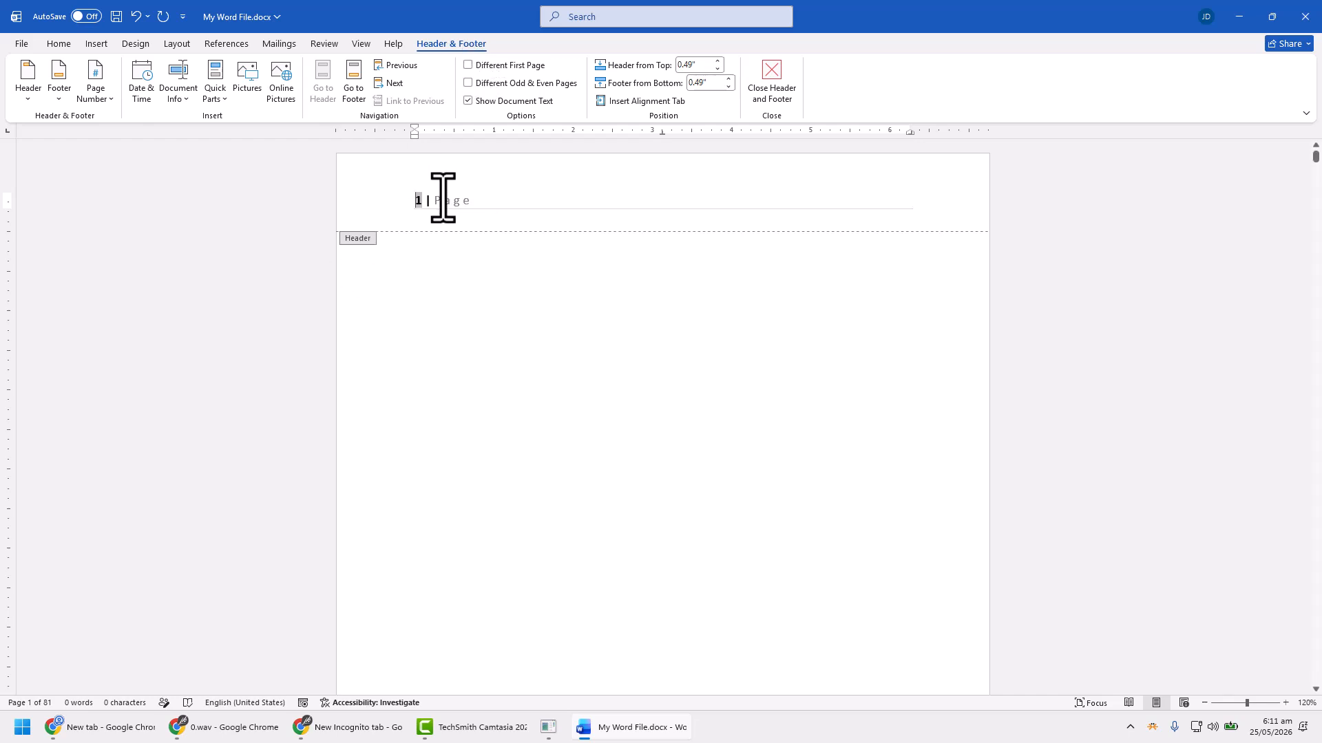
Indent the page number text in the header to about 1.5 inches.
{"action": "left_click_drag", "start_coordinate": [363, 200], "coordinate": [472, 201]}
{"action": "left_click", "coordinate": [427, 201]}
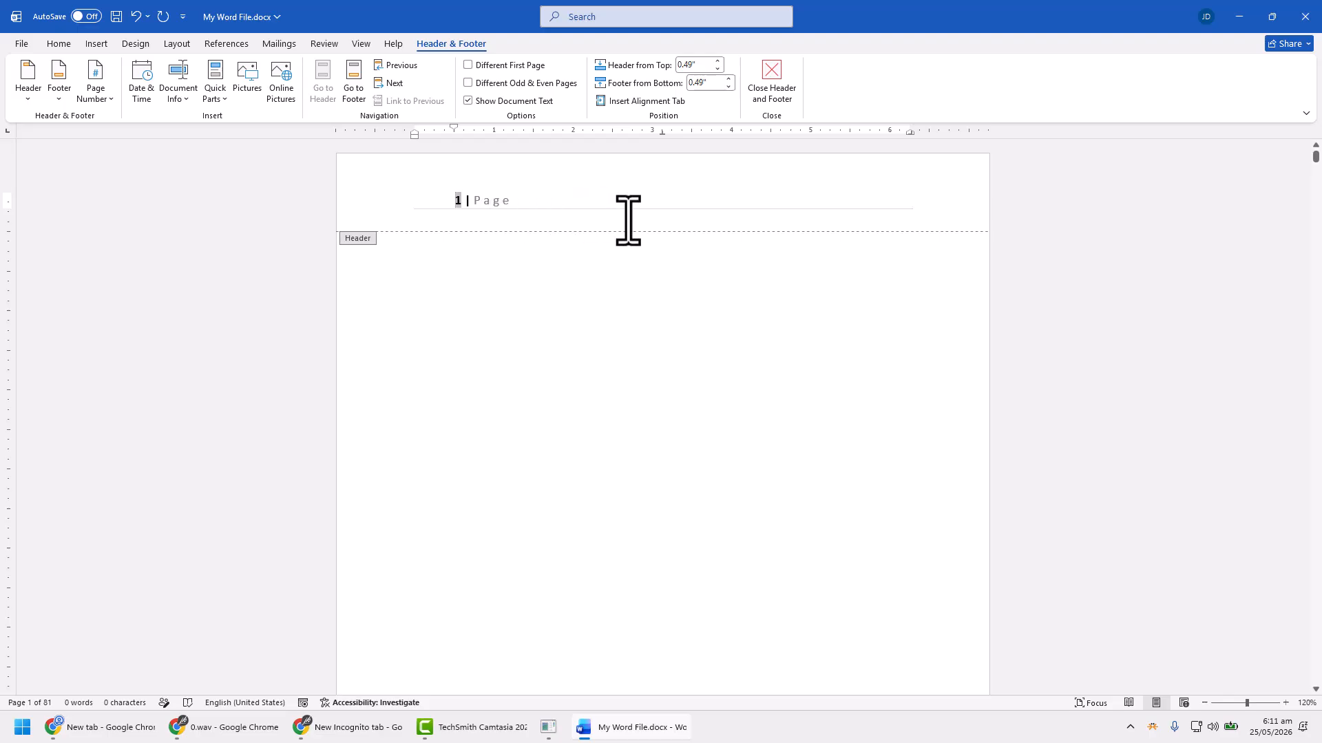
{"action": "key", "text": "Tab"}
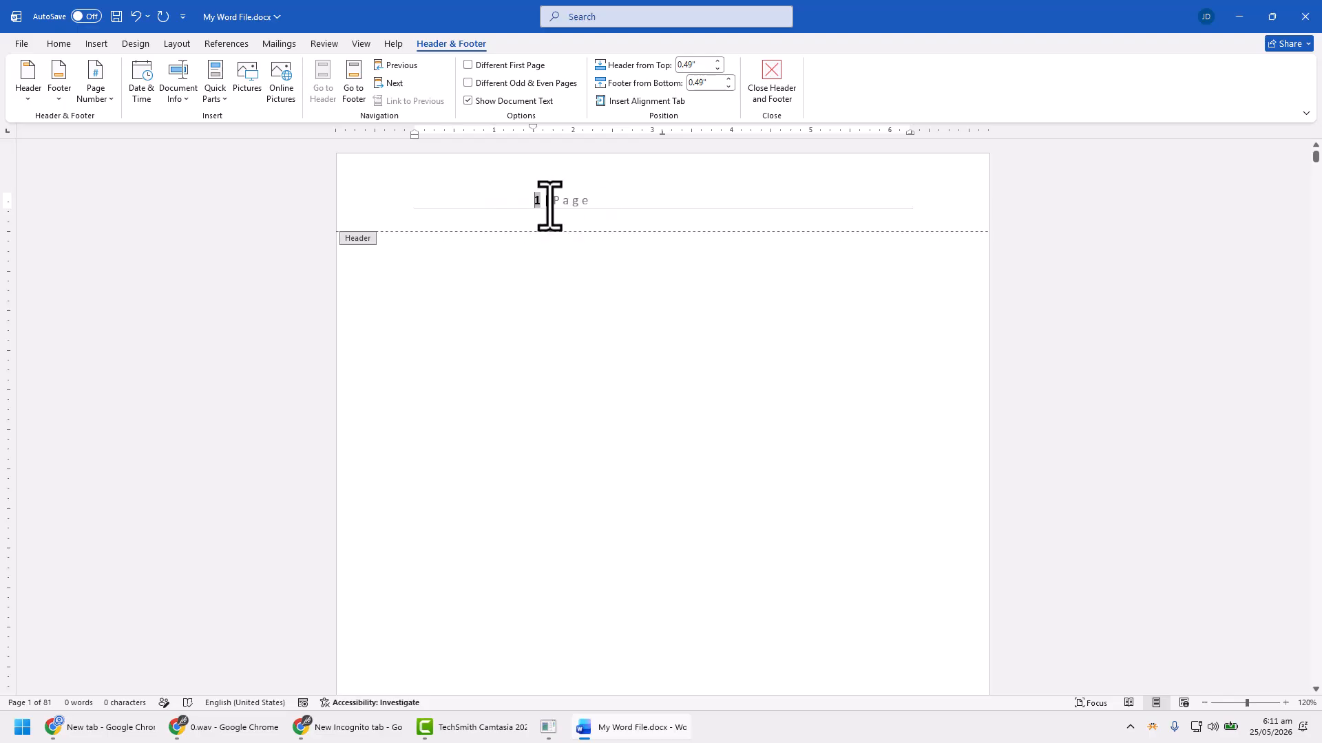
Format the header's page number text in red at 14 pt and return to the document body.
{"action": "left_click_drag", "start_coordinate": [535, 201], "coordinate": [596, 200]}
{"action": "left_click", "coordinate": [58, 43]}
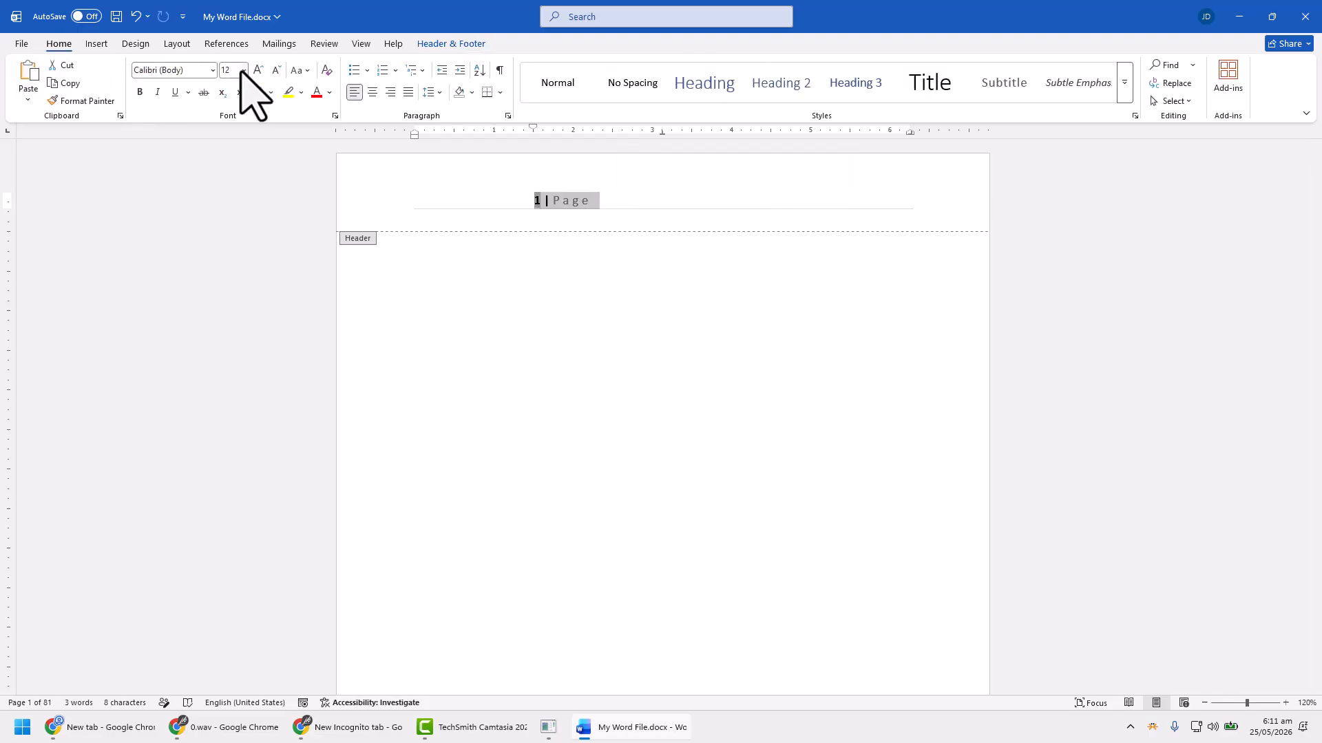
{"action": "left_click", "coordinate": [317, 92]}
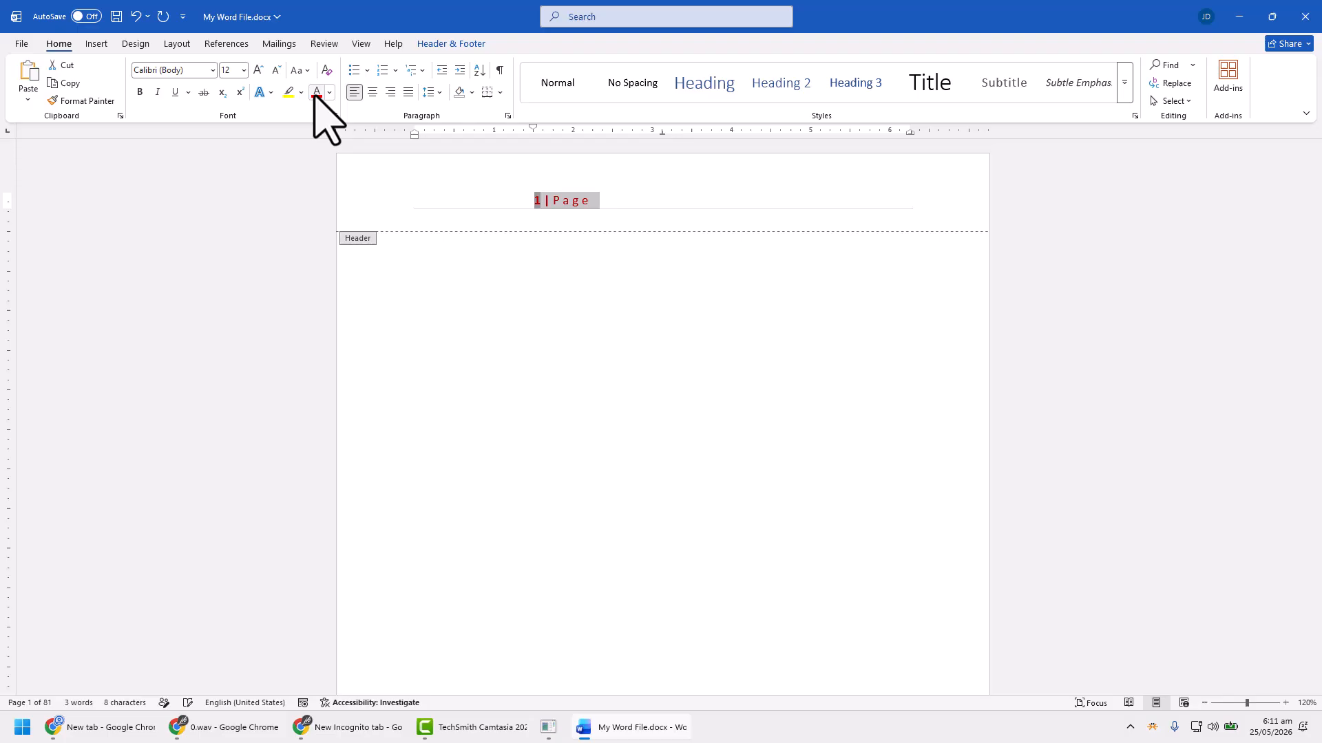
{"action": "left_click", "coordinate": [258, 70]}
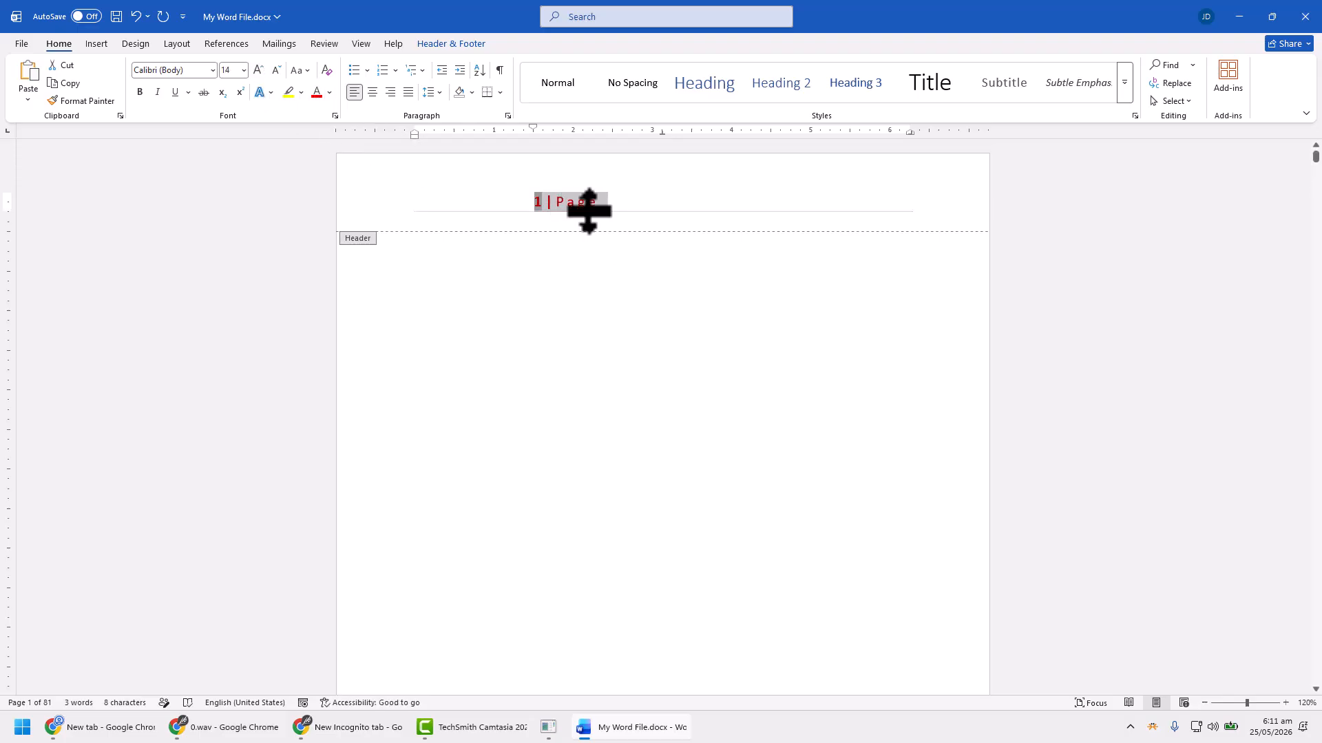
{"action": "double_click", "coordinate": [581, 286]}
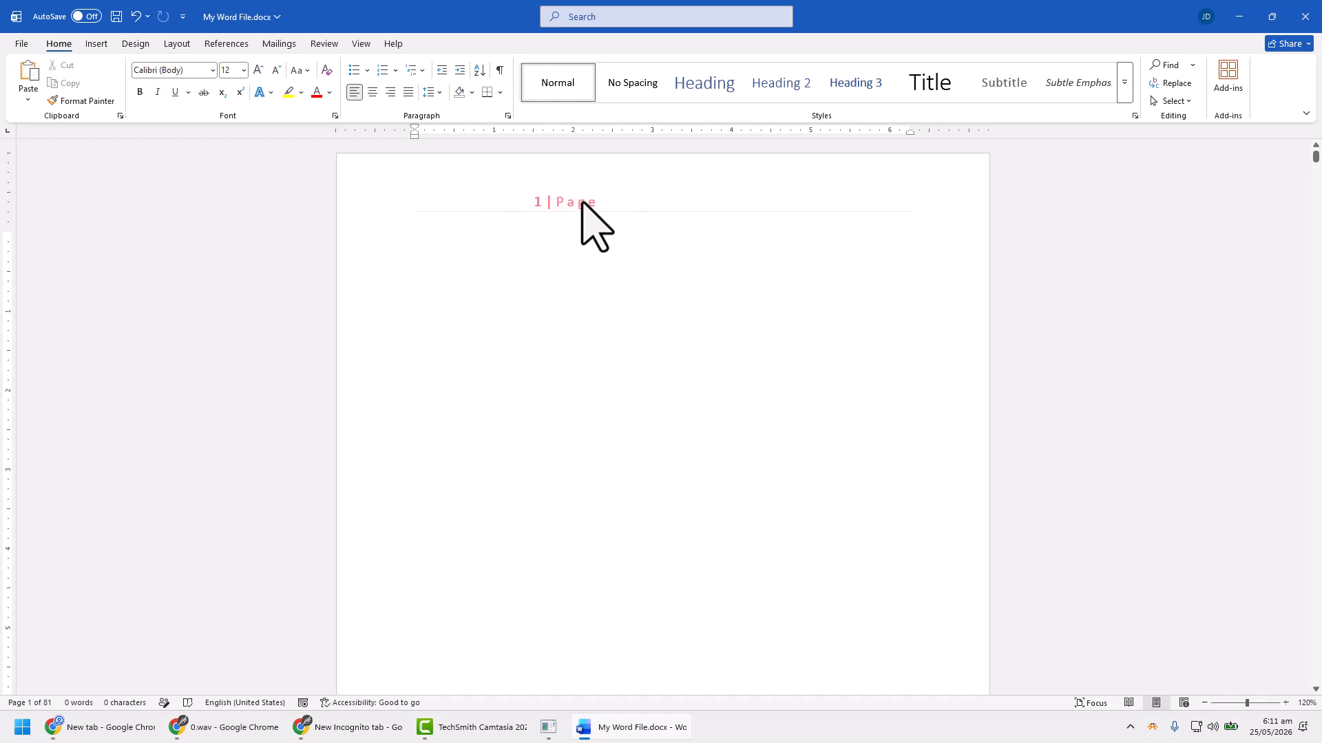
Give the first page a different header so it carries no page number, and close the header.
{"action": "double_click", "coordinate": [530, 201]}
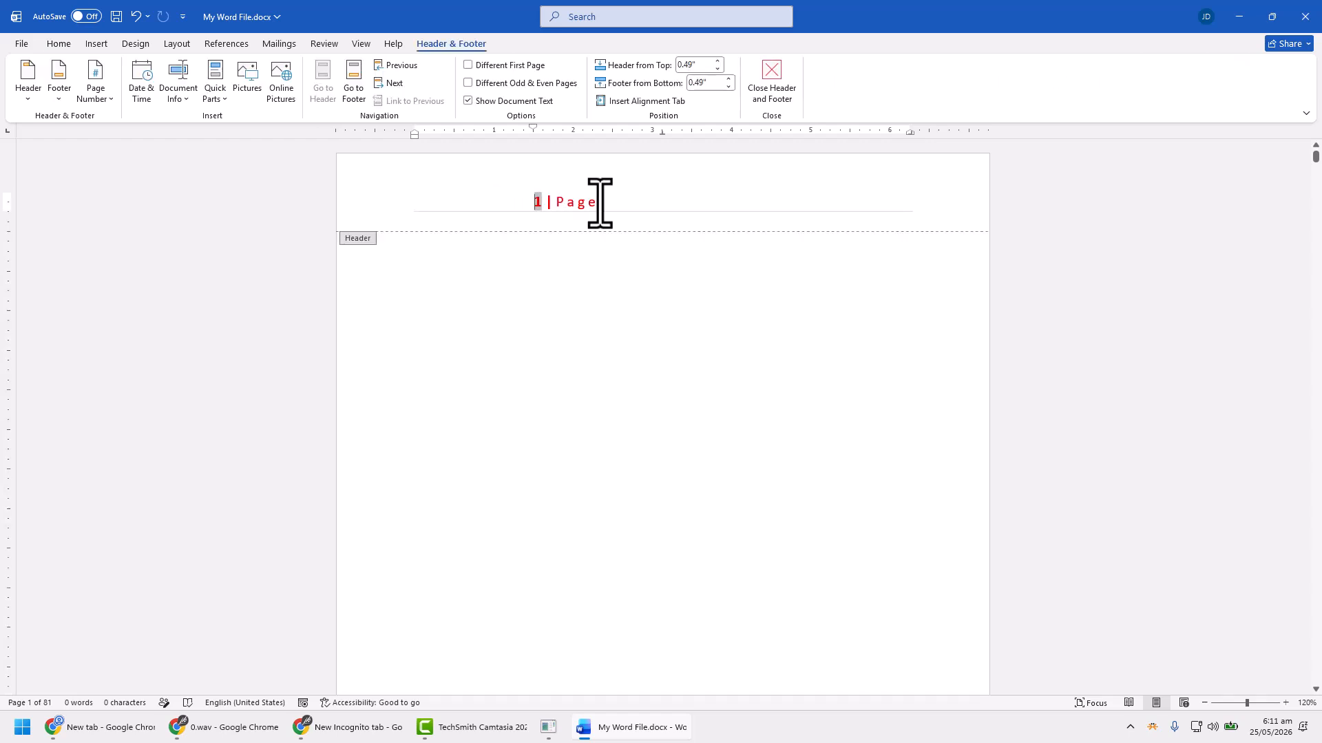
{"action": "left_click", "coordinate": [470, 66]}
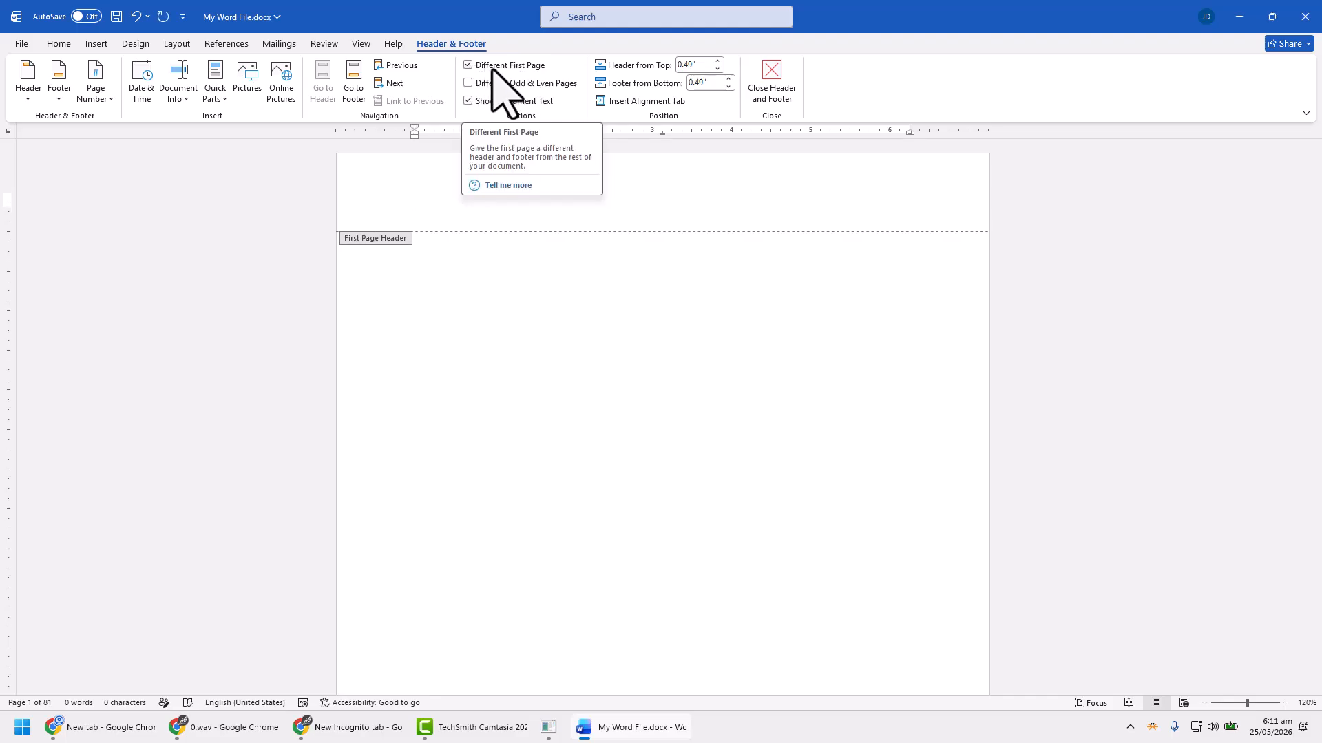
{"action": "left_click", "coordinate": [770, 86]}
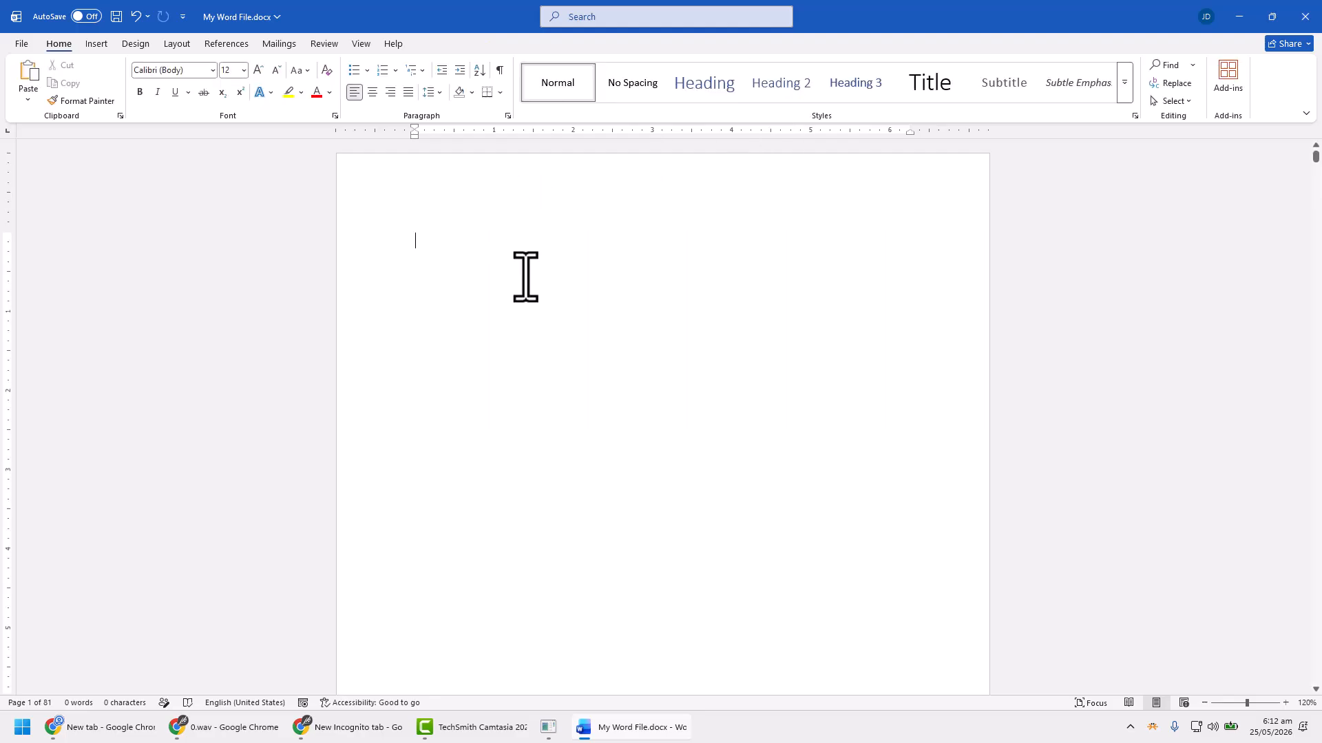
Change the start value in the page number format so that the second page is numbered 1.
{"action": "scroll", "coordinate": [537, 294], "scroll_direction": "down", "scroll_amount": 8}
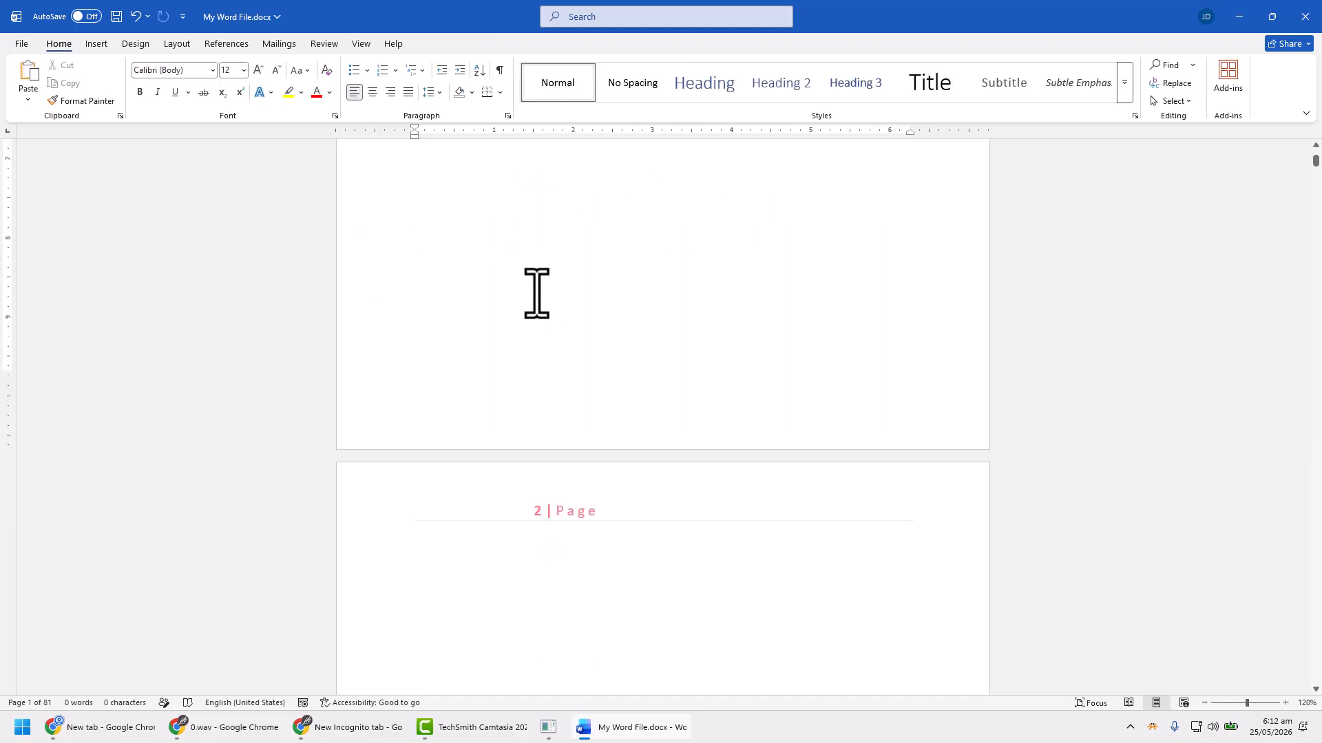
{"action": "scroll", "coordinate": [536, 294], "scroll_direction": "down", "scroll_amount": 5}
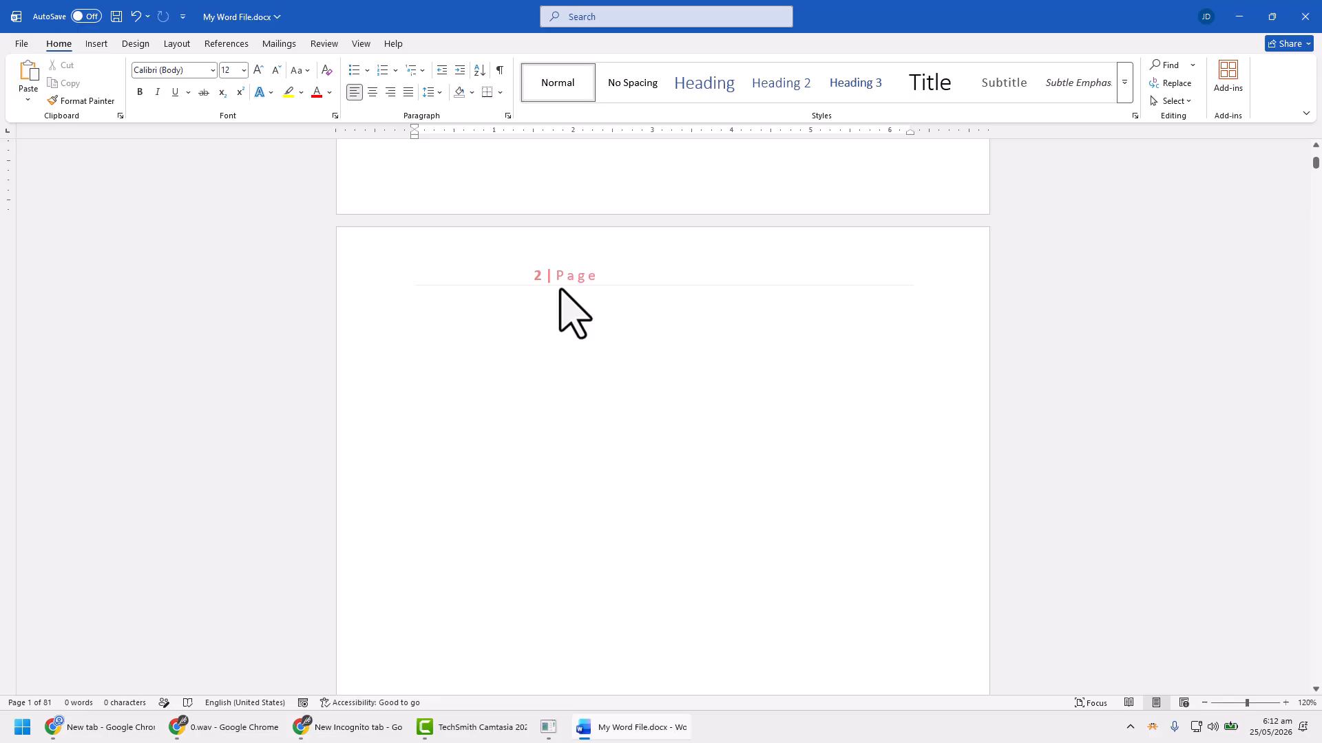
{"action": "scroll", "coordinate": [596, 368], "scroll_direction": "down", "scroll_amount": 1}
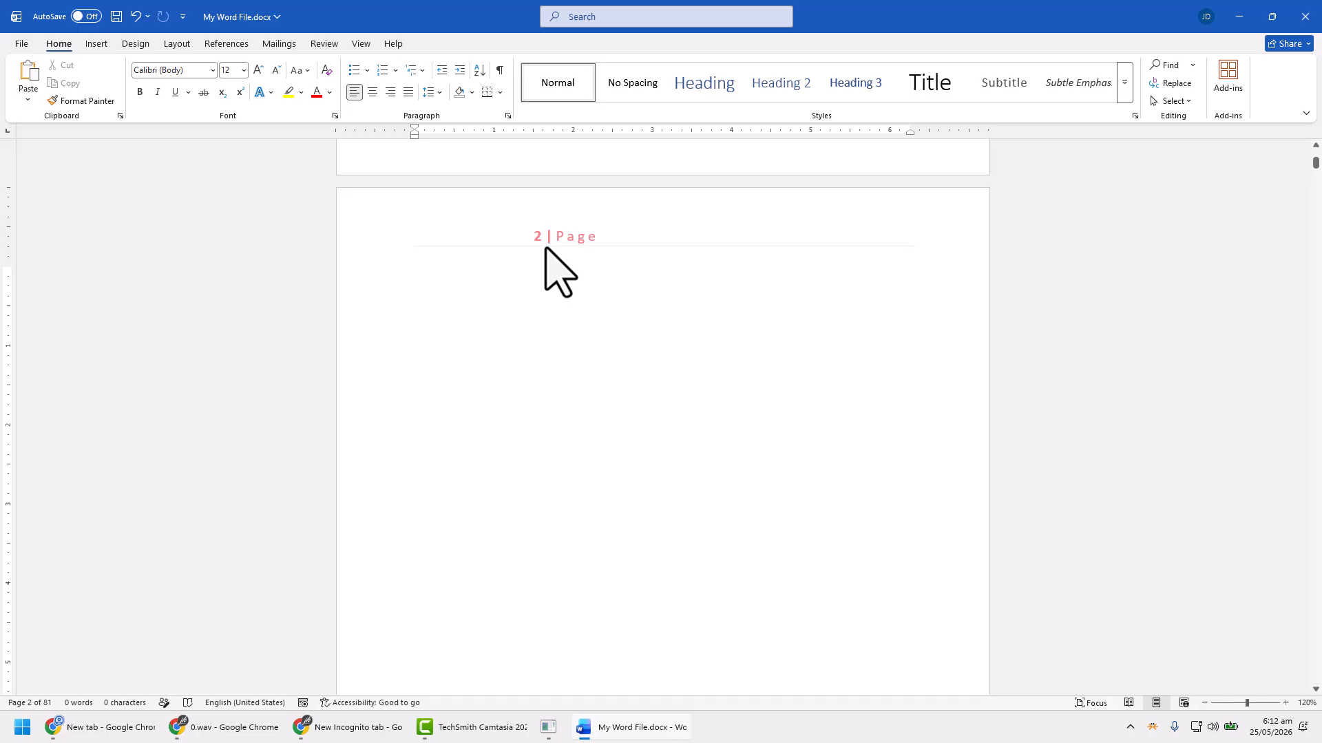
{"action": "left_click", "coordinate": [97, 44]}
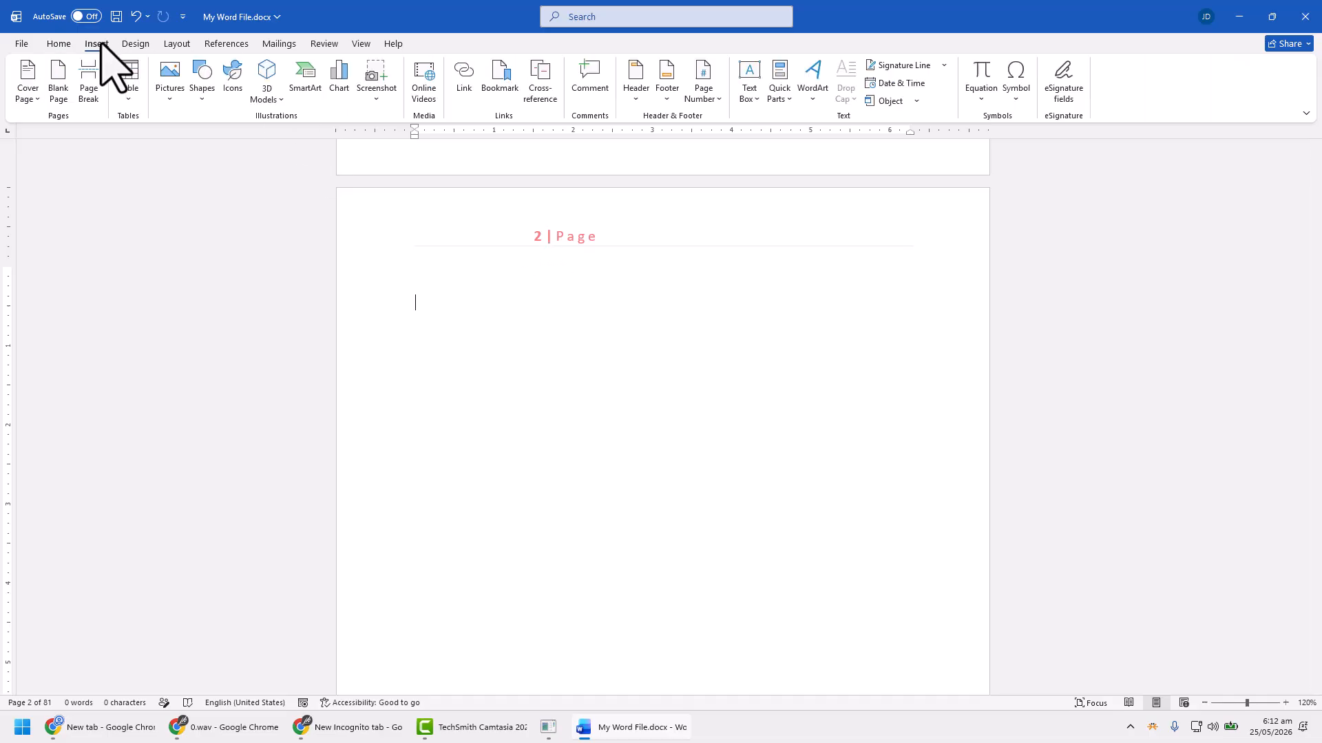
{"action": "left_click", "coordinate": [703, 92]}
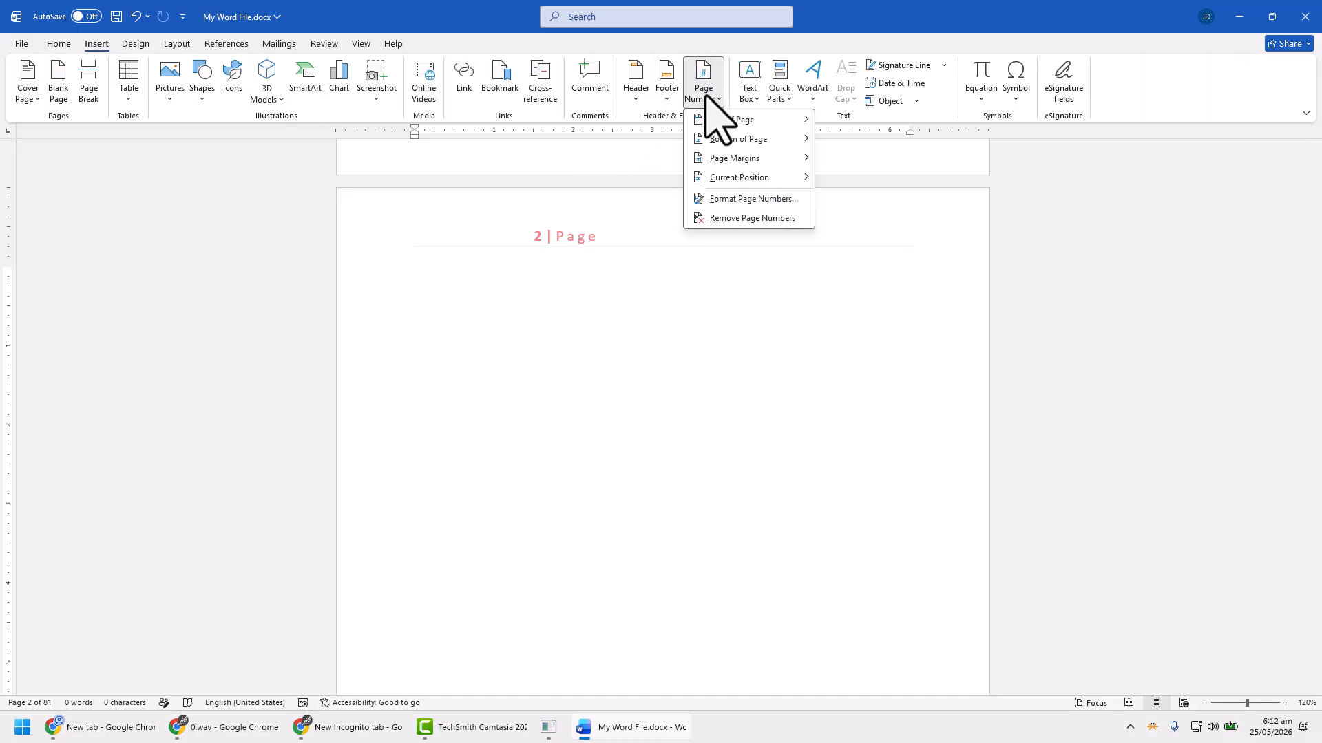
{"action": "left_click", "coordinate": [749, 201]}
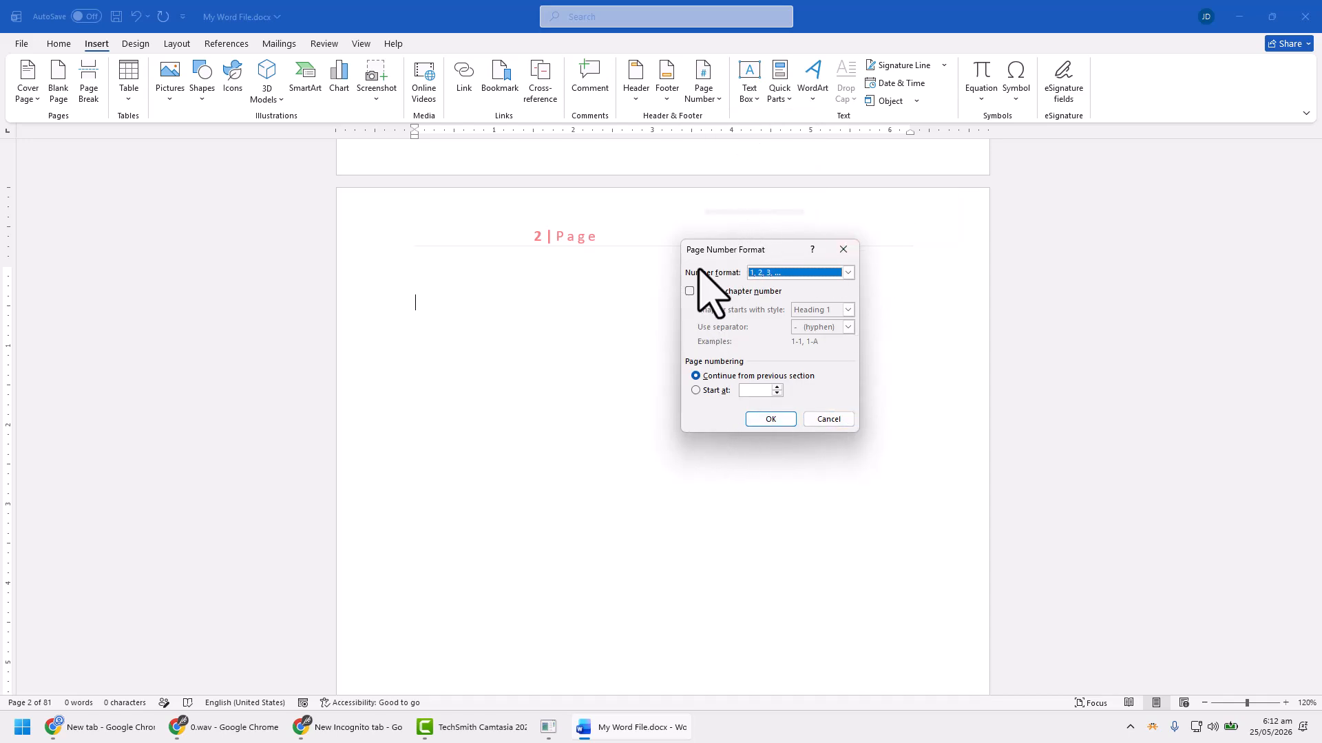
{"action": "left_click", "coordinate": [716, 391]}
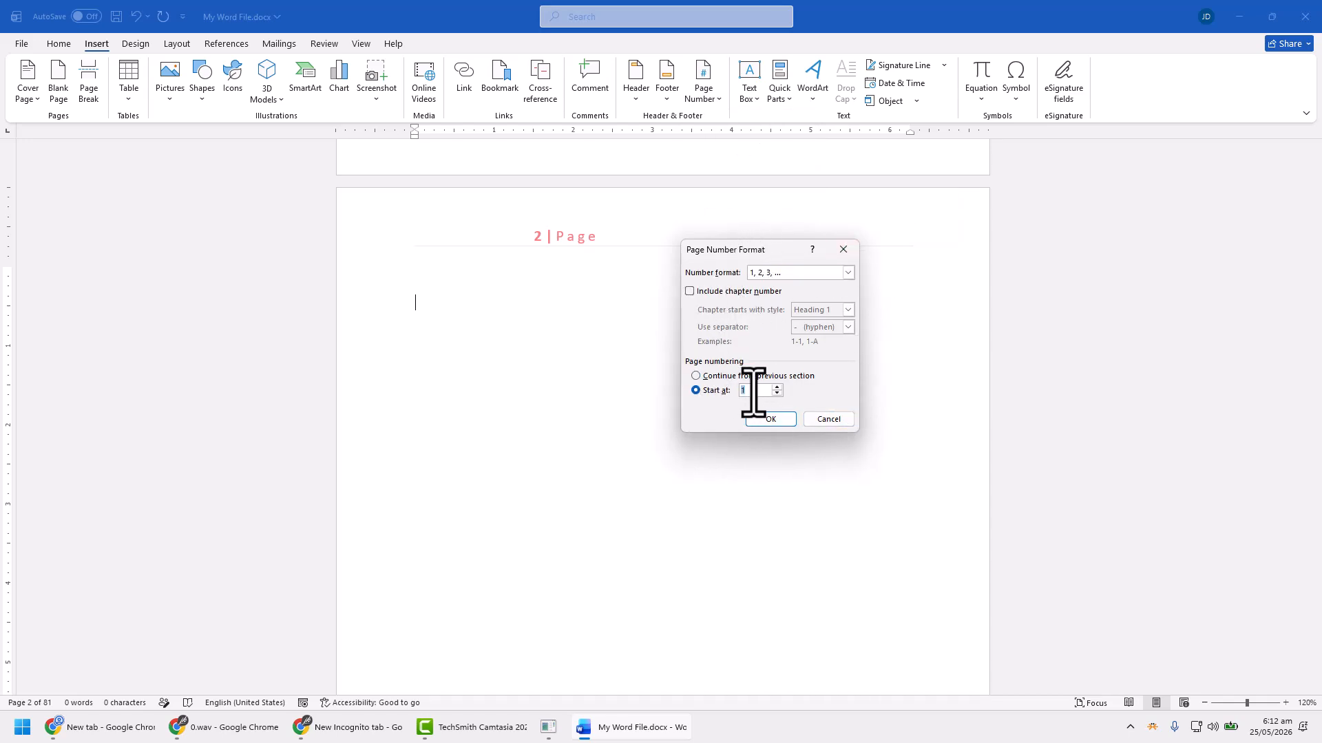
{"action": "key", "text": "BackSpace"}
{"action": "left_click", "coordinate": [775, 421]}
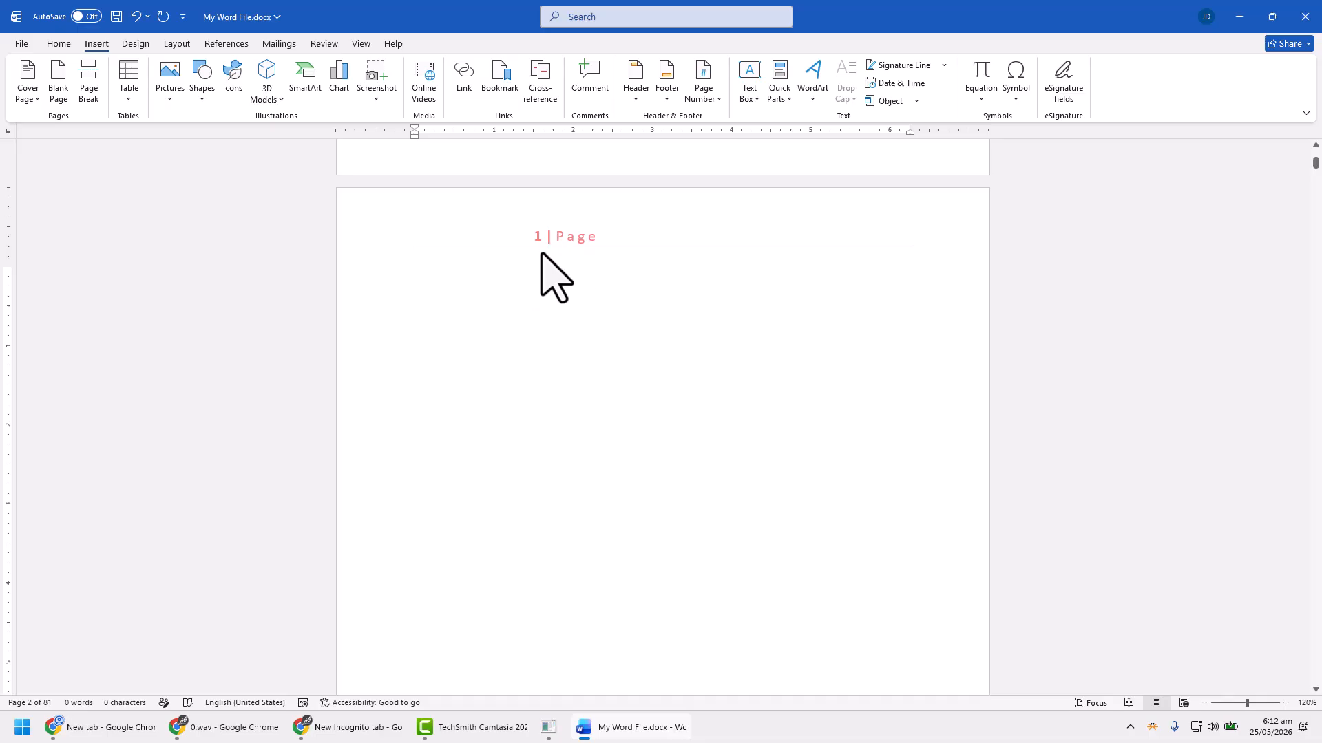
Insert a Next Page section break at the end of the document's second page.
{"action": "scroll", "coordinate": [568, 296], "scroll_direction": "down", "scroll_amount": 3}
{"action": "scroll", "coordinate": [568, 298], "scroll_direction": "down", "scroll_amount": 5}
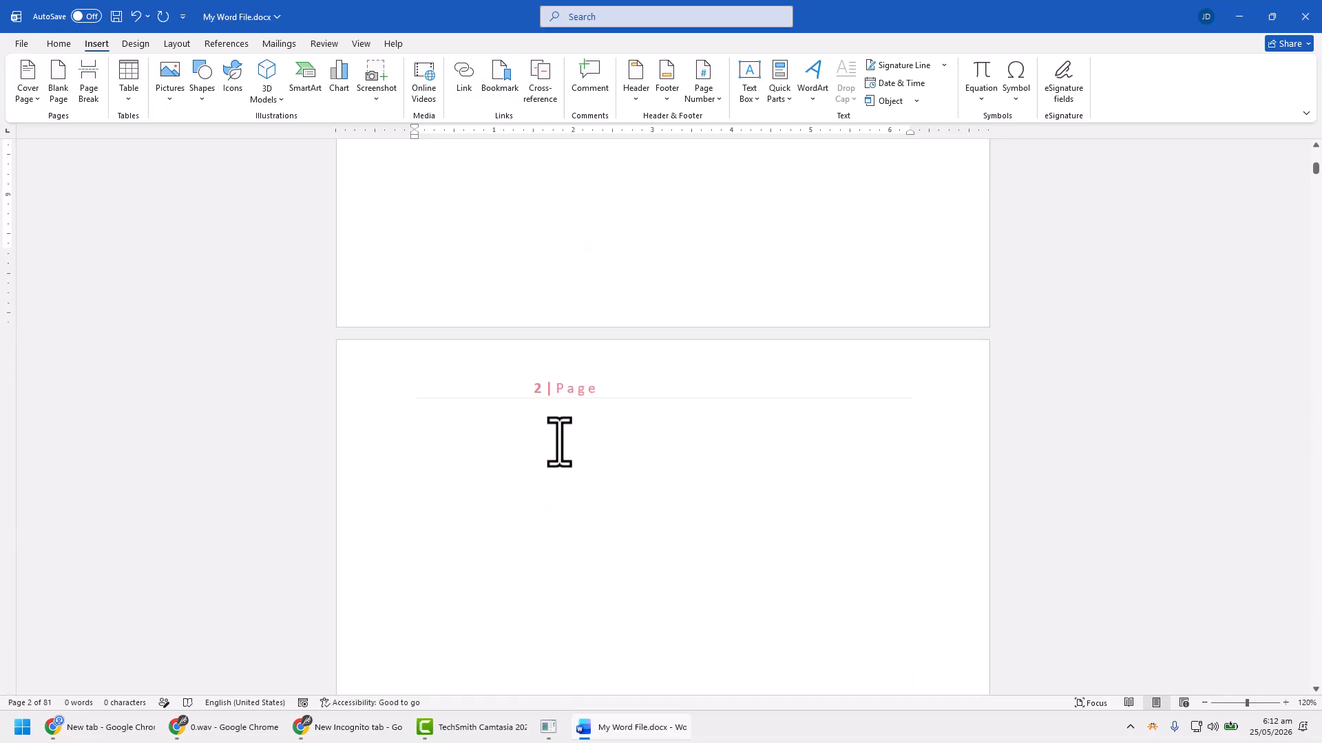
{"action": "scroll", "coordinate": [563, 442], "scroll_direction": "down", "scroll_amount": 3}
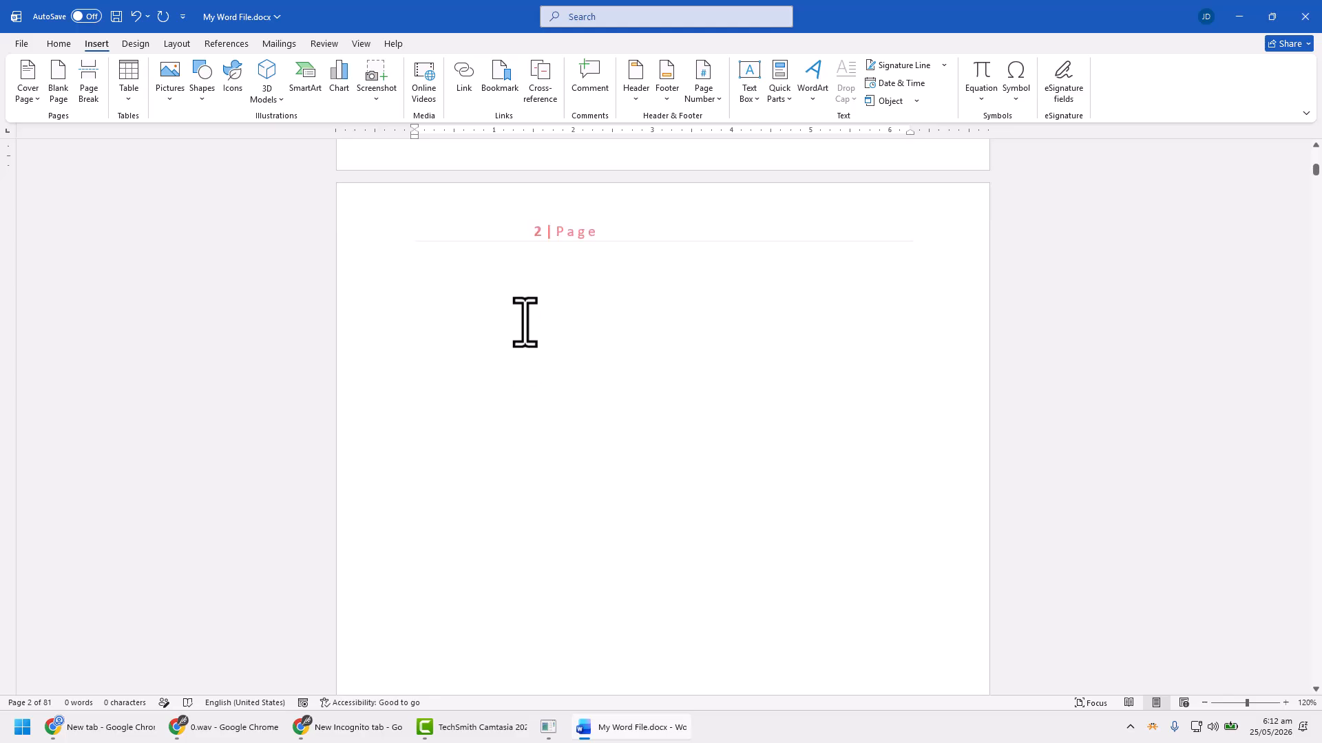
{"action": "scroll", "coordinate": [520, 346], "scroll_direction": "up", "scroll_amount": 8}
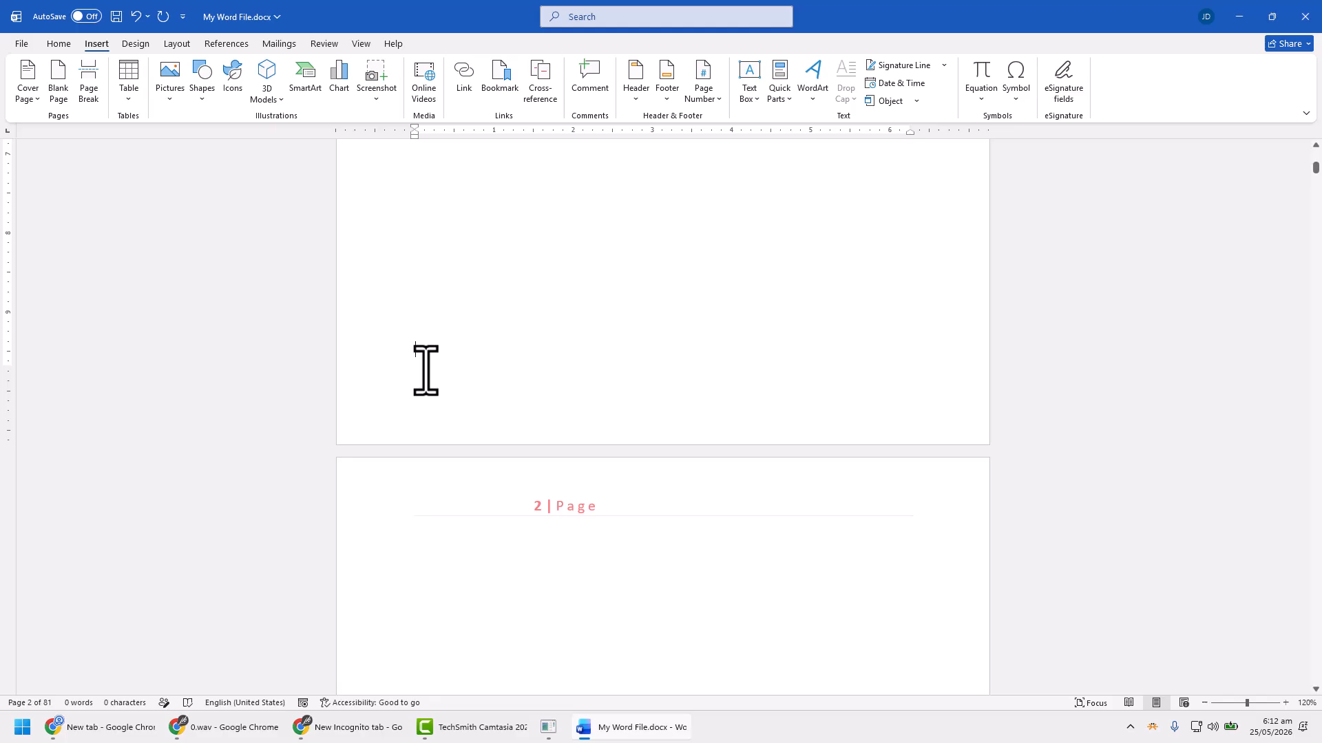
{"action": "left_click", "coordinate": [177, 43]}
{"action": "left_click", "coordinate": [188, 65]}
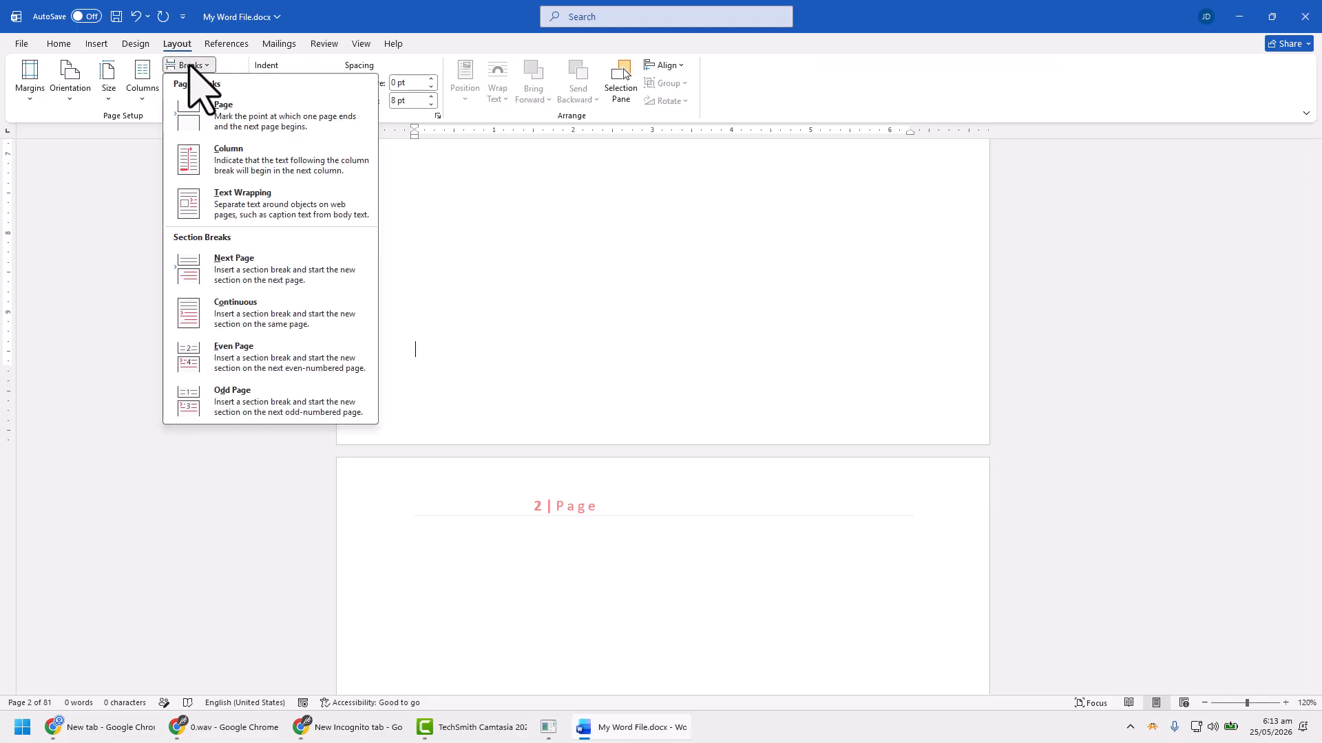
{"action": "left_click", "coordinate": [236, 268]}
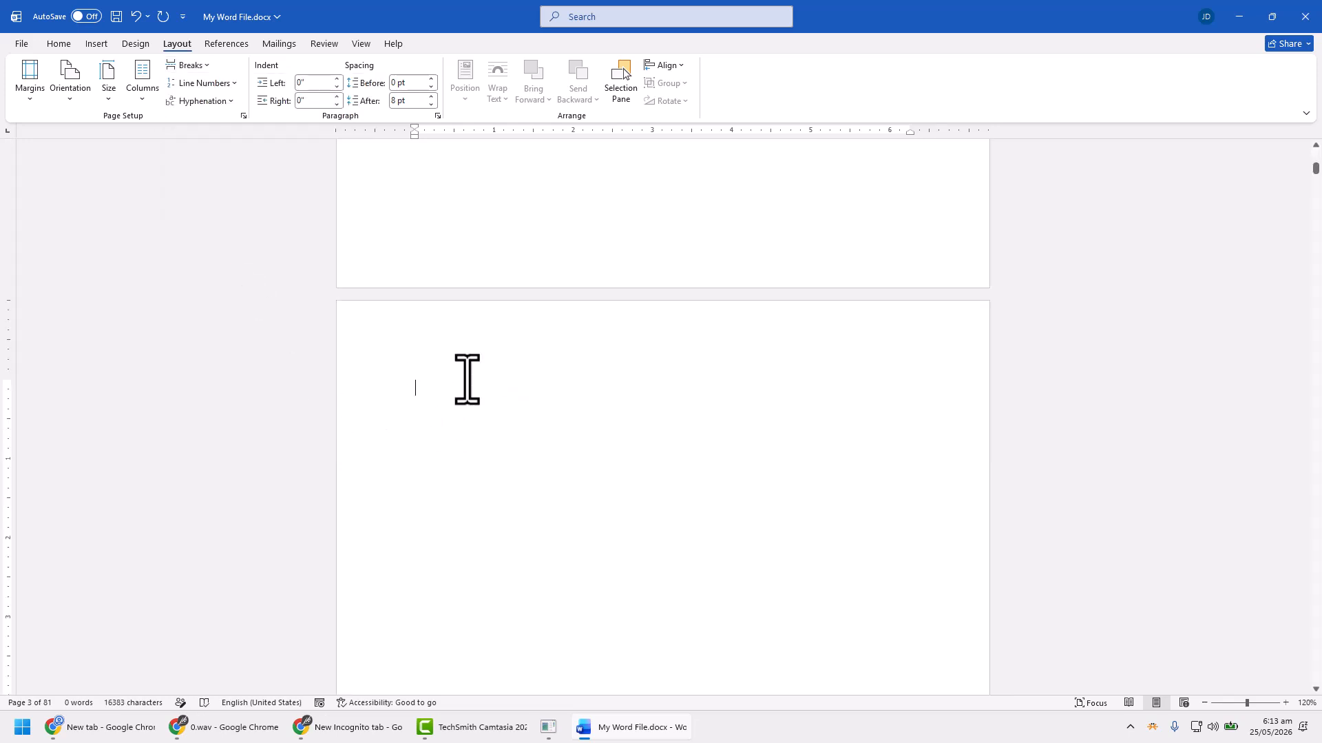
Open the first page header of Section 2 and unlink it from the previous section.
{"action": "scroll", "coordinate": [456, 366], "scroll_direction": "down", "scroll_amount": 4}
{"action": "scroll", "coordinate": [442, 275], "scroll_direction": "up", "scroll_amount": 1}
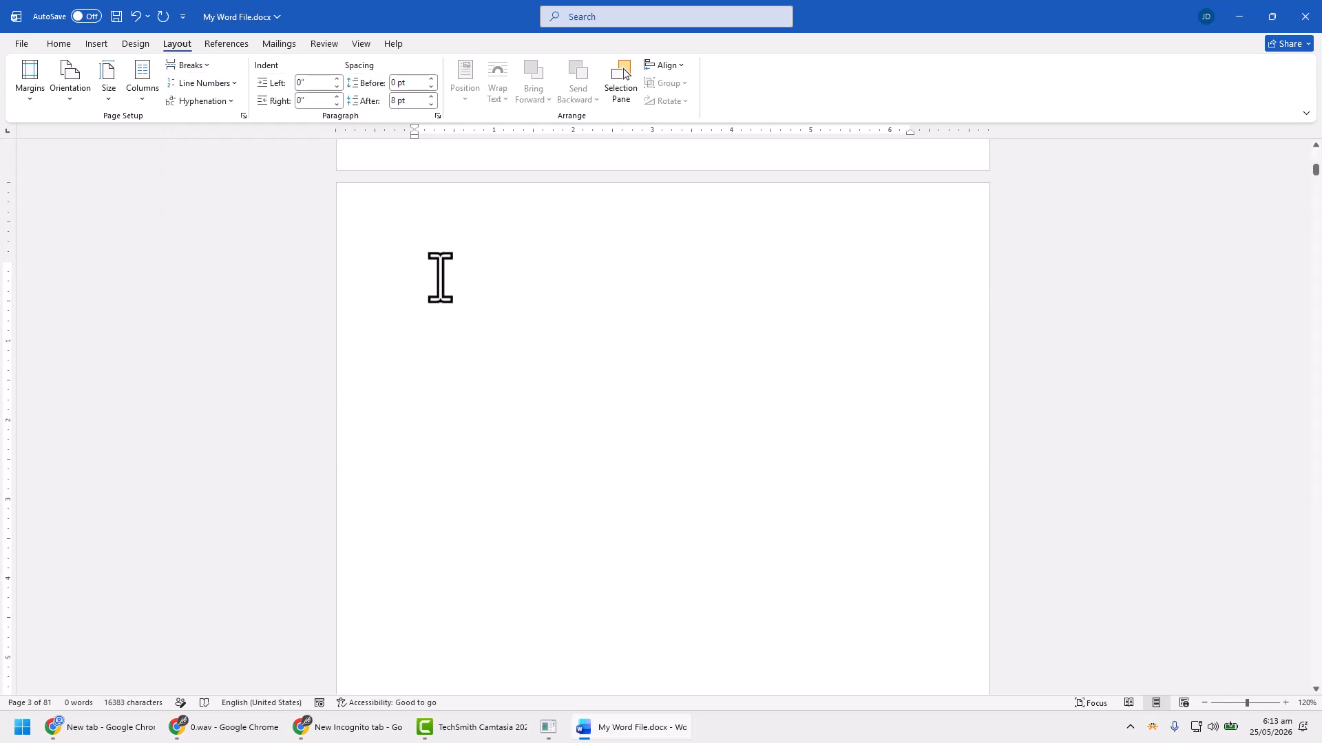
{"action": "double_click", "coordinate": [455, 217]}
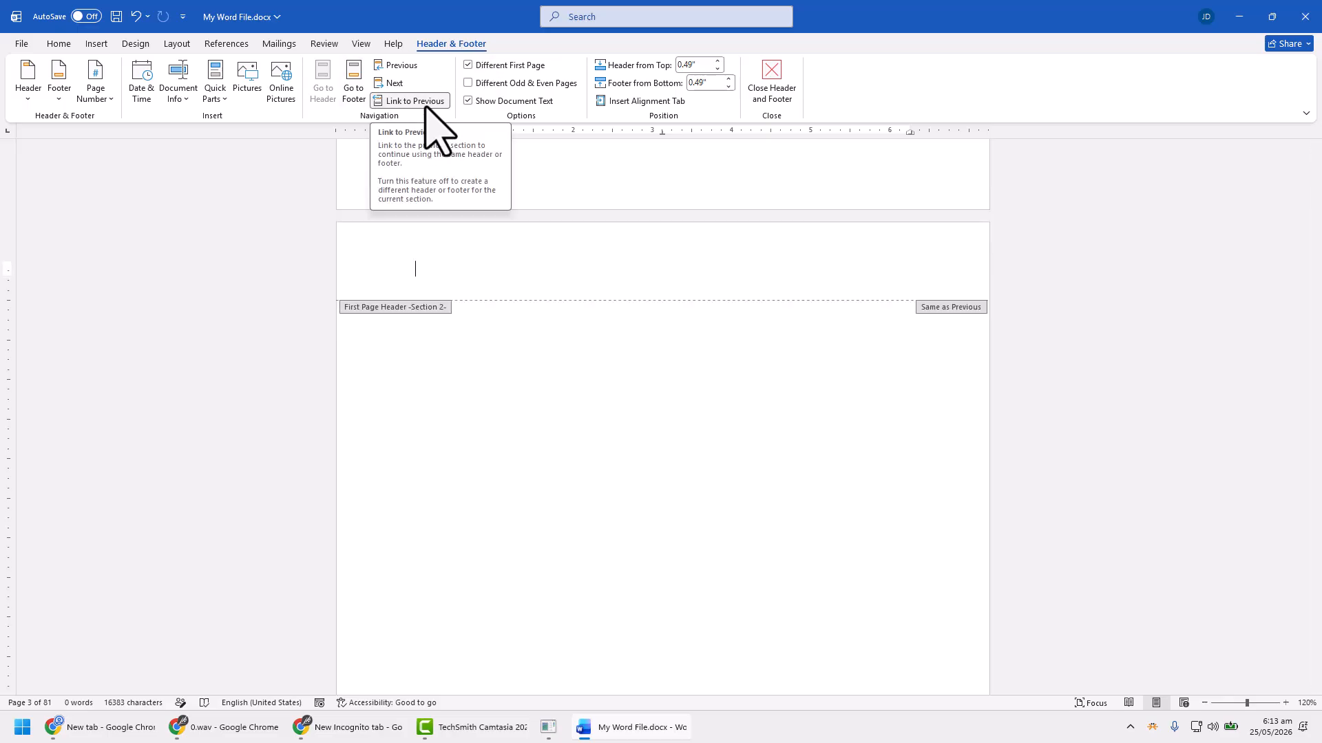
{"action": "scroll", "coordinate": [486, 425], "scroll_direction": "up", "scroll_amount": 1}
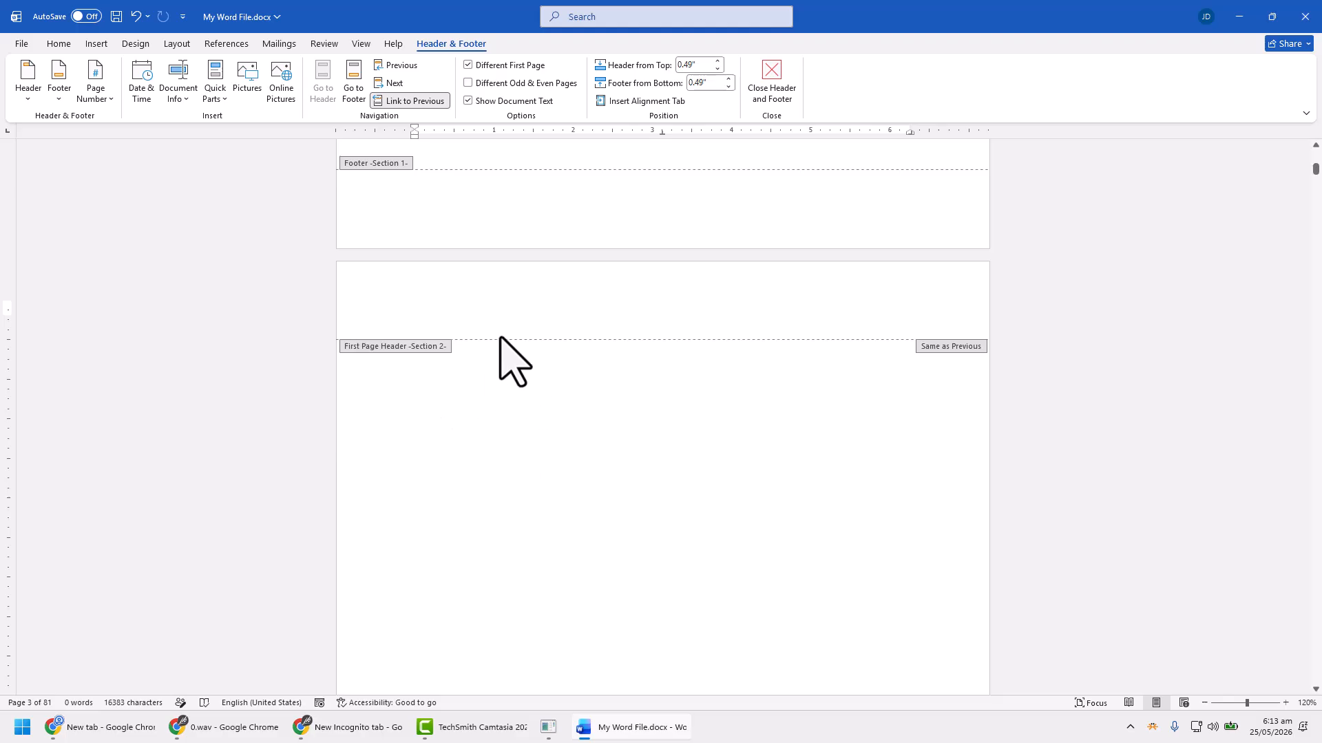
{"action": "scroll", "coordinate": [537, 282], "scroll_direction": "up", "scroll_amount": 2}
{"action": "scroll", "coordinate": [453, 455], "scroll_direction": "down", "scroll_amount": 1}
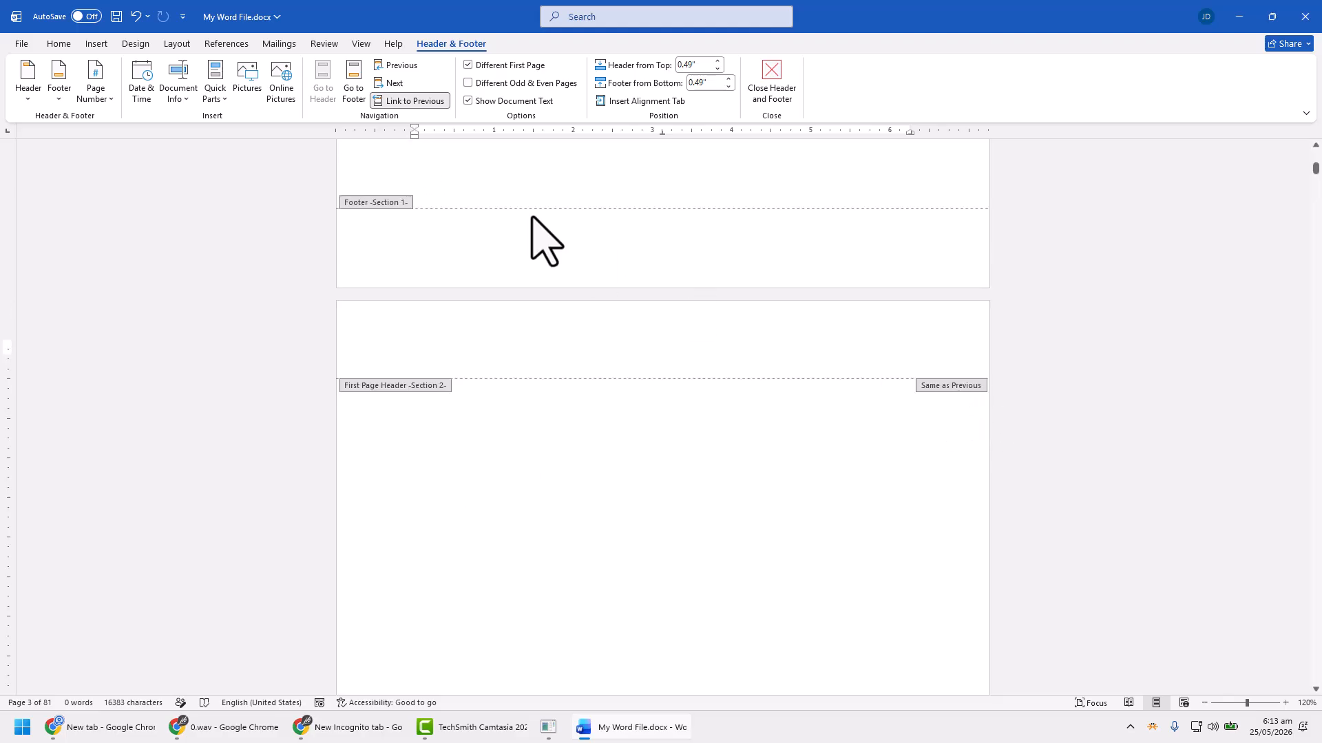
{"action": "left_click", "coordinate": [417, 102]}
Insert an Accent Bar 1 page number at the top of the page in Section 2's first page header.
{"action": "scroll", "coordinate": [841, 398], "scroll_direction": "down", "scroll_amount": 4}
{"action": "scroll", "coordinate": [959, 393], "scroll_direction": "up", "scroll_amount": 6}
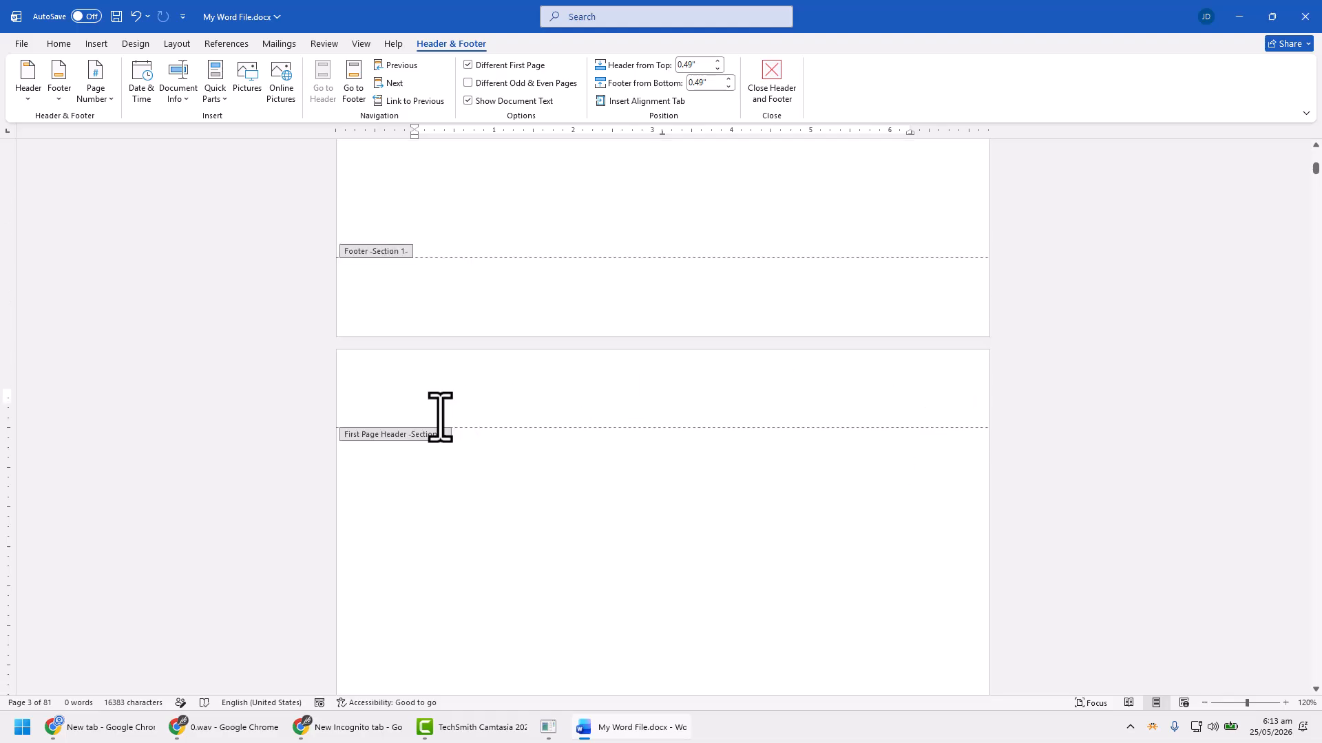
{"action": "left_click", "coordinate": [96, 43]}
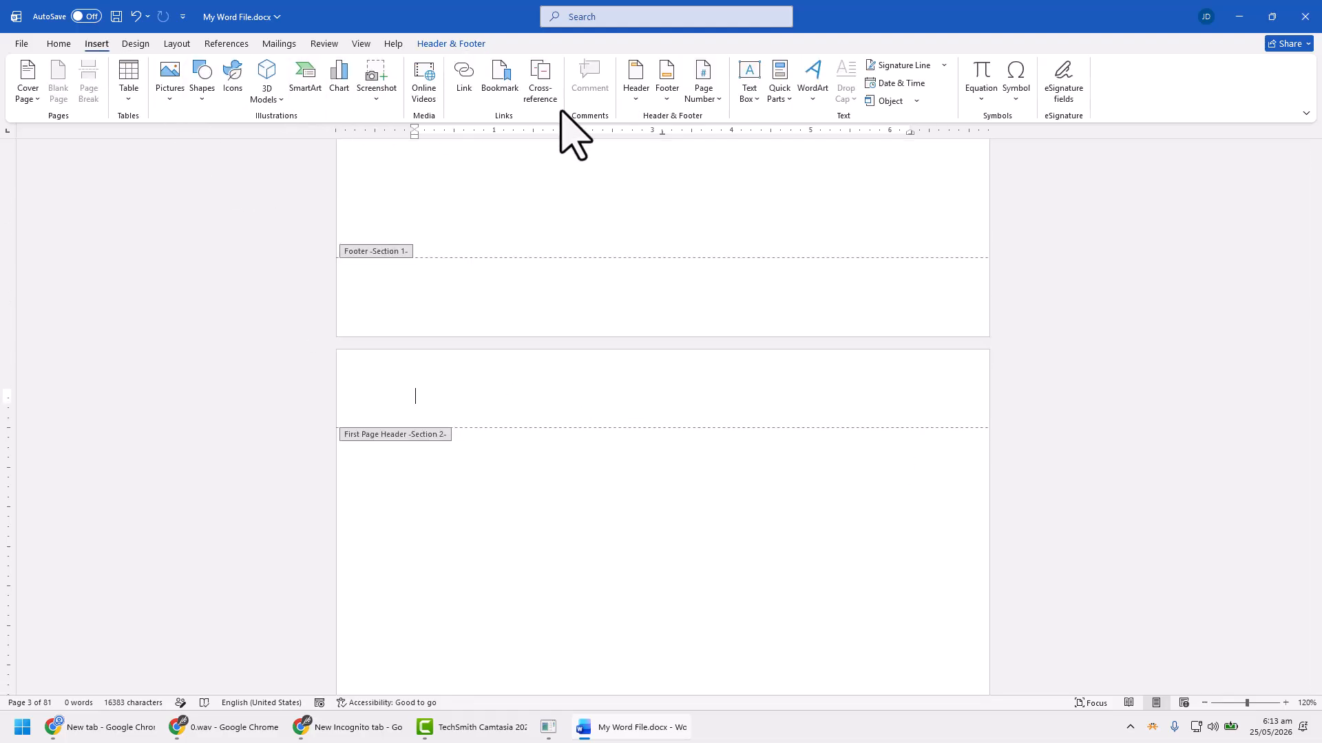
{"action": "left_click", "coordinate": [702, 93]}
{"action": "mouse_move", "coordinate": [720, 119]}
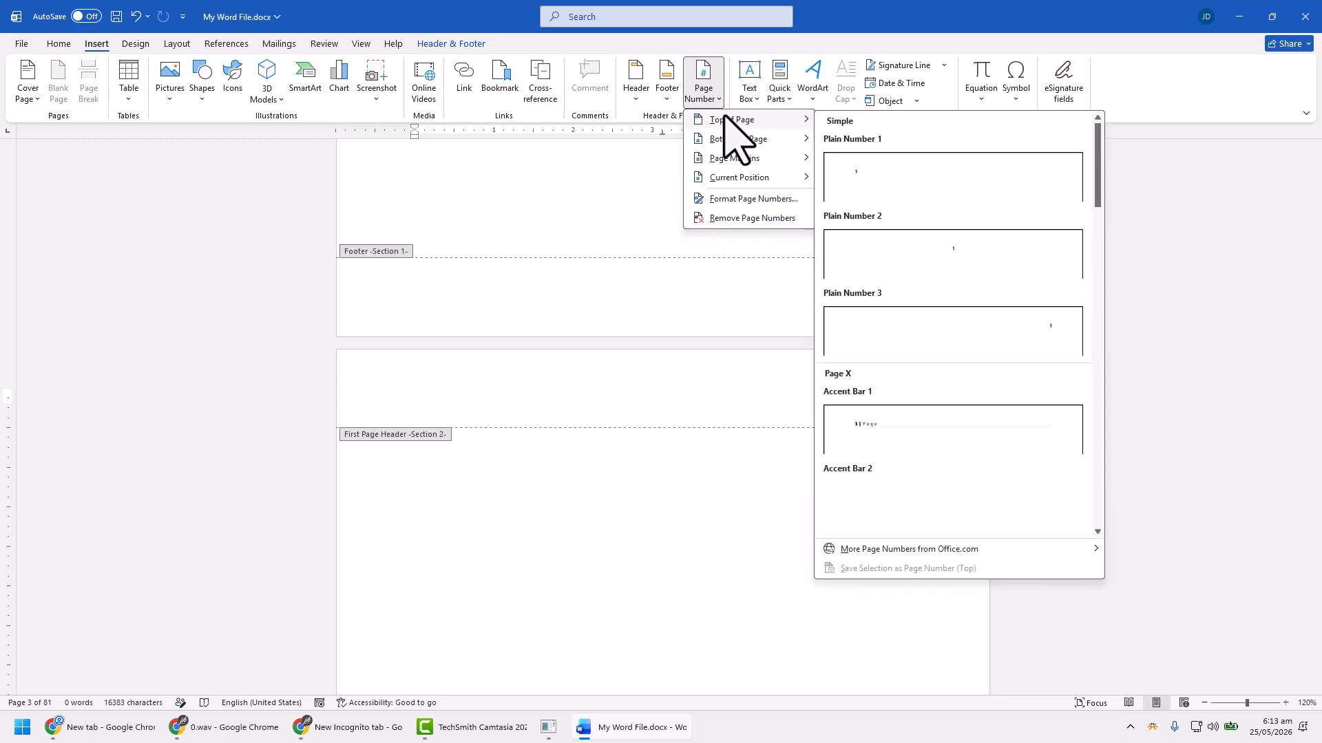
{"action": "left_click", "coordinate": [914, 437]}
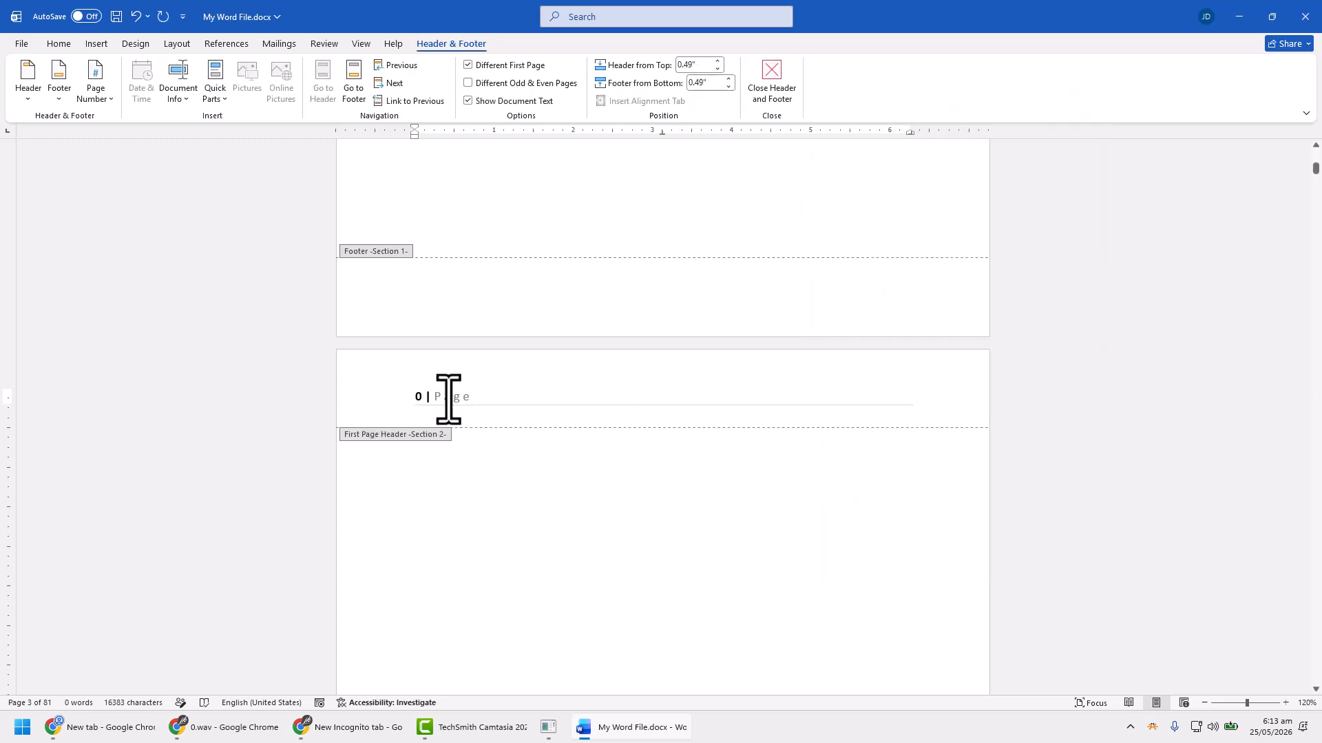
Set Section 2's page numbering to start at 1 and return to the document body.
{"action": "scroll", "coordinate": [448, 406], "scroll_direction": "down", "scroll_amount": 3}
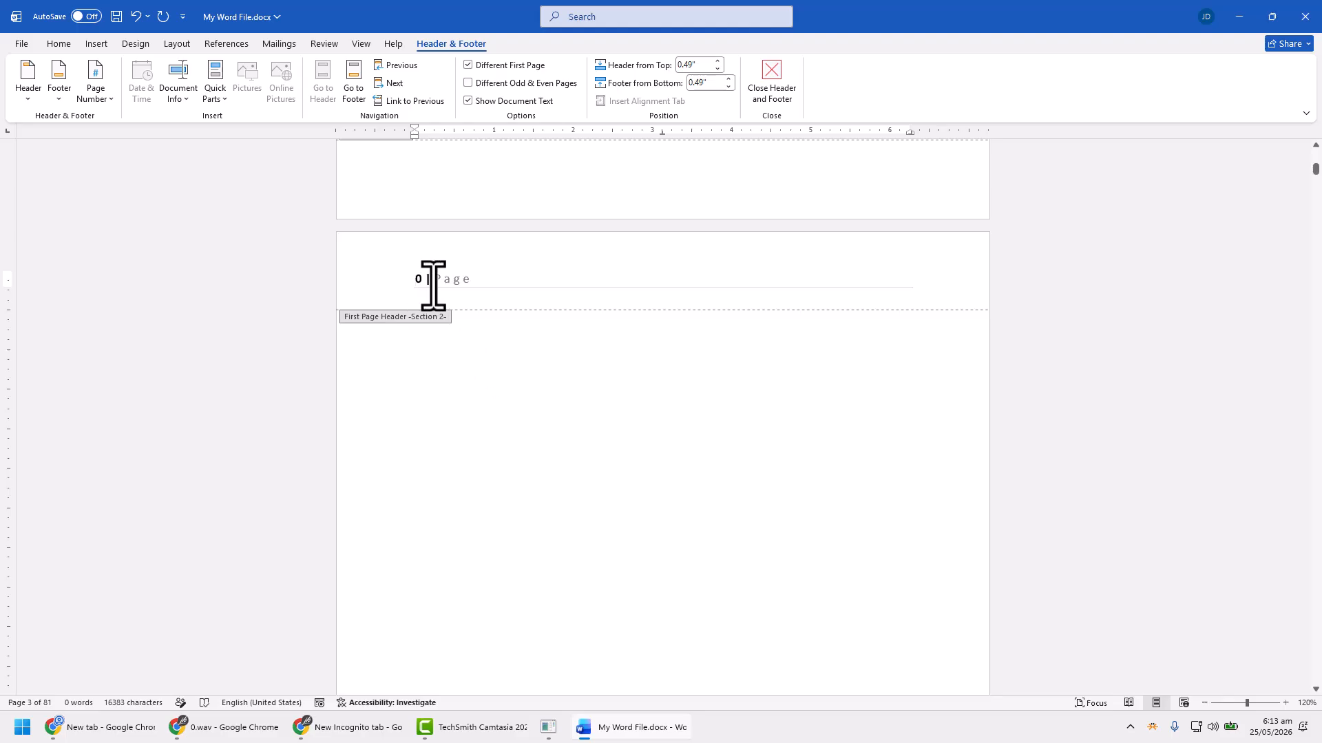
{"action": "left_click", "coordinate": [95, 96]}
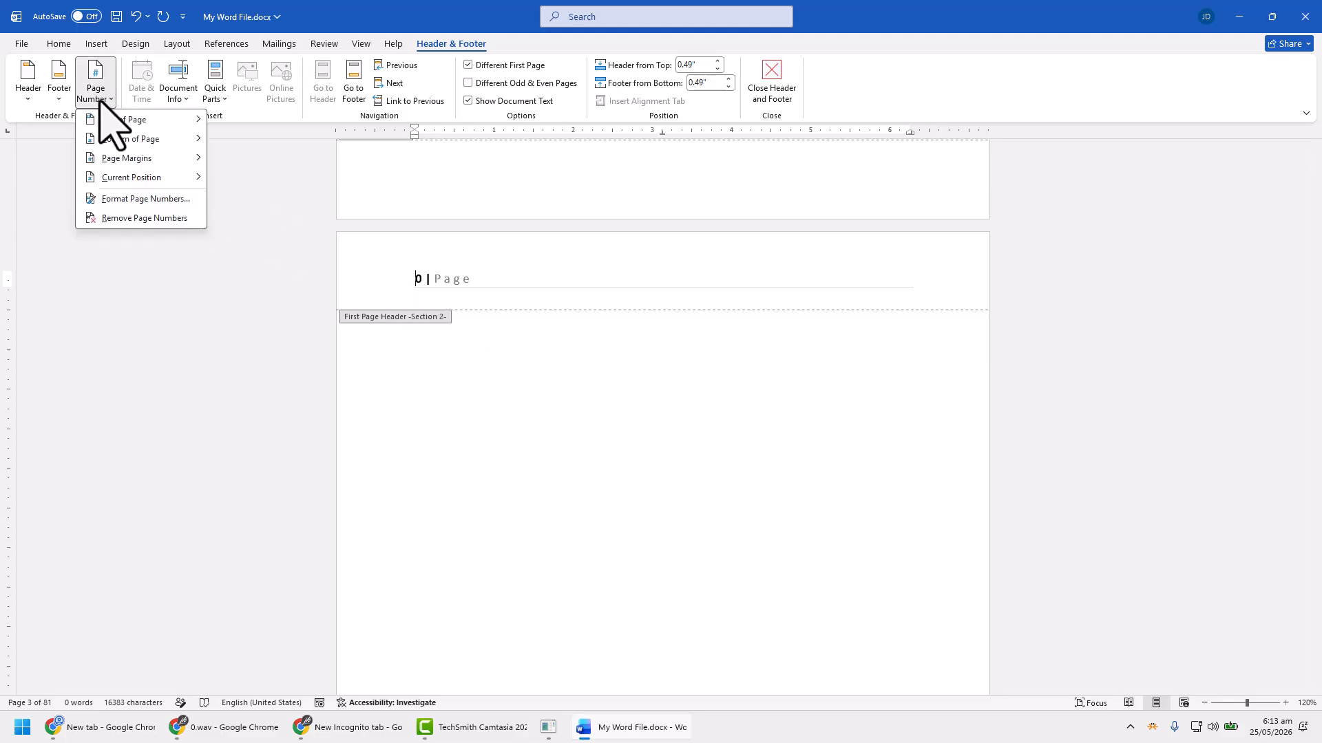
{"action": "left_click", "coordinate": [128, 198]}
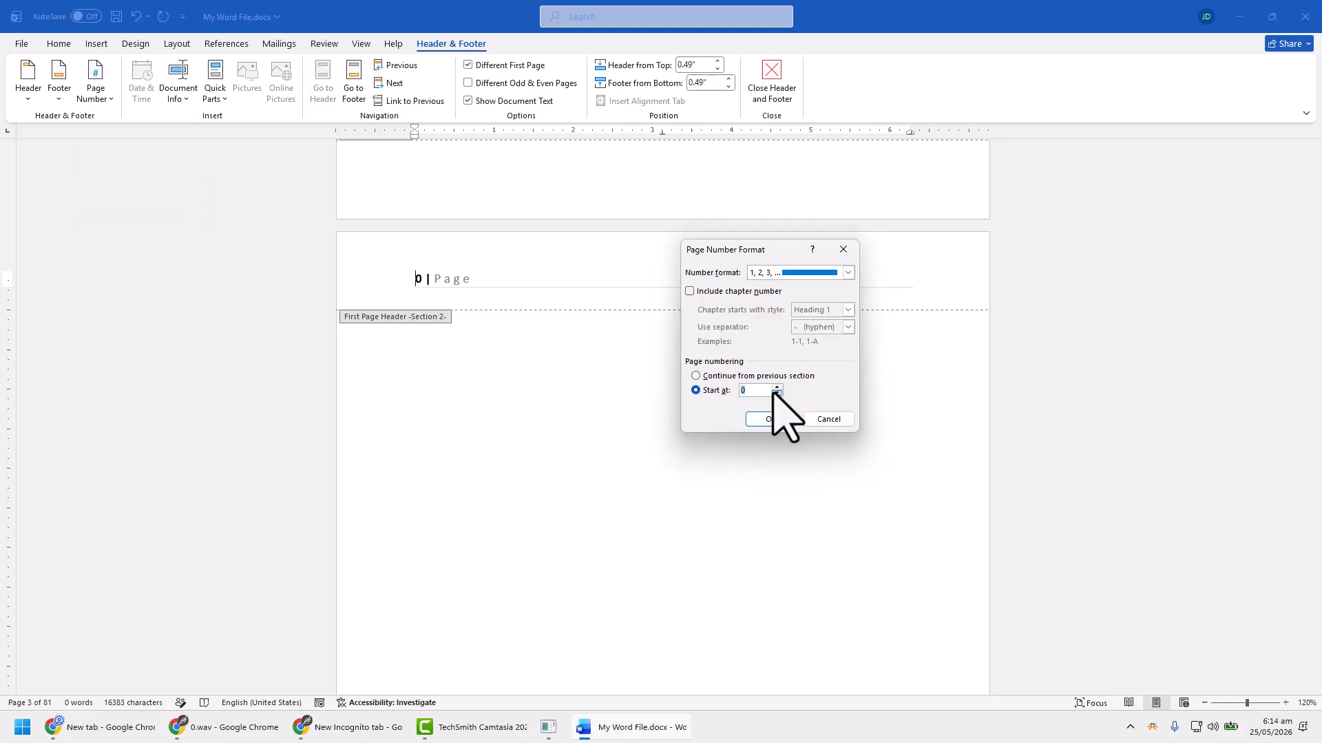
{"action": "left_click", "coordinate": [777, 387]}
{"action": "left_click", "coordinate": [764, 419]}
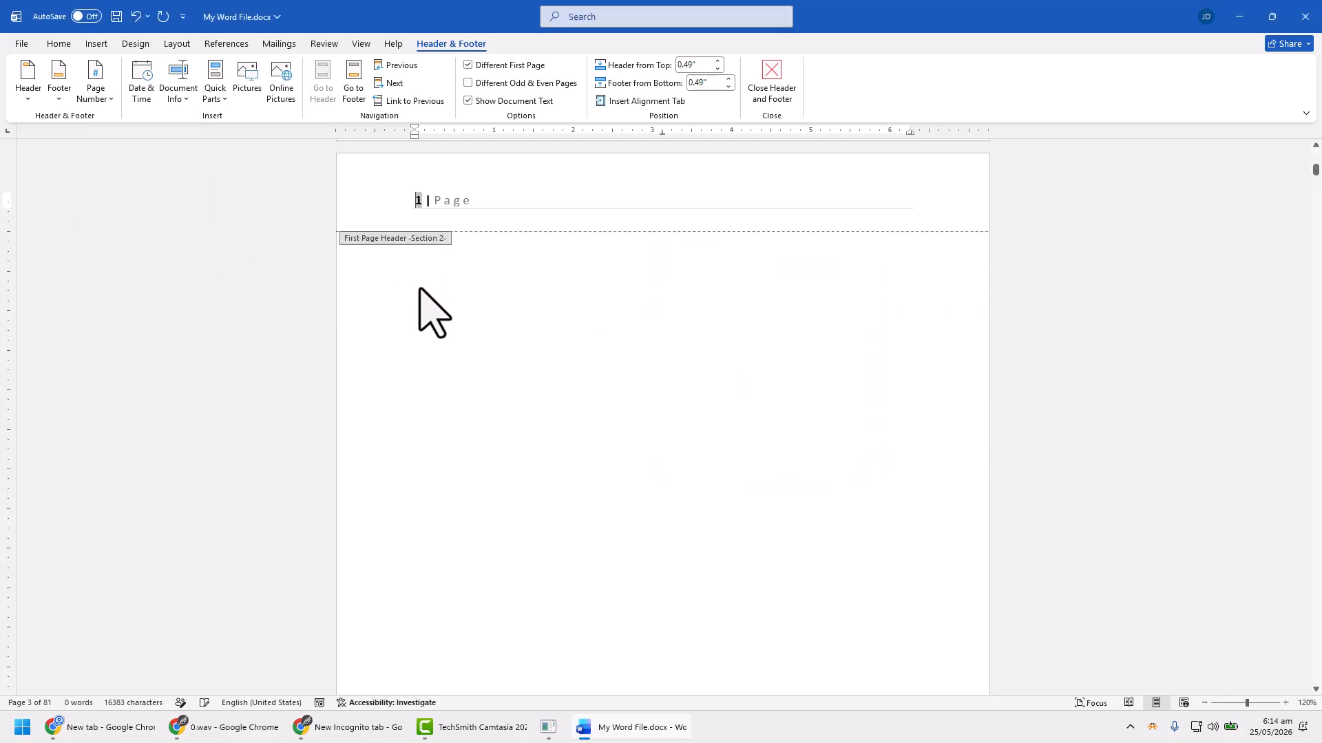
{"action": "double_click", "coordinate": [492, 307]}
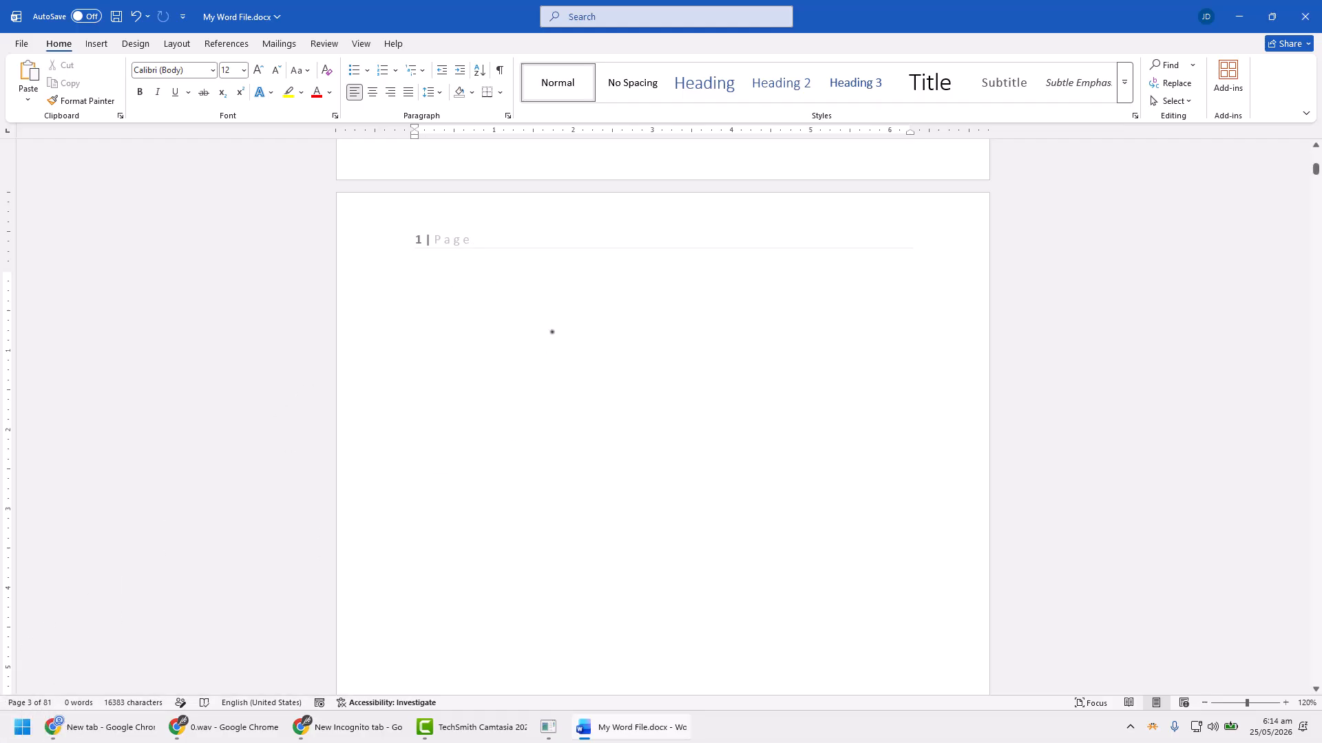
{"action": "scroll", "coordinate": [499, 324], "scroll_direction": "up", "scroll_amount": 1}
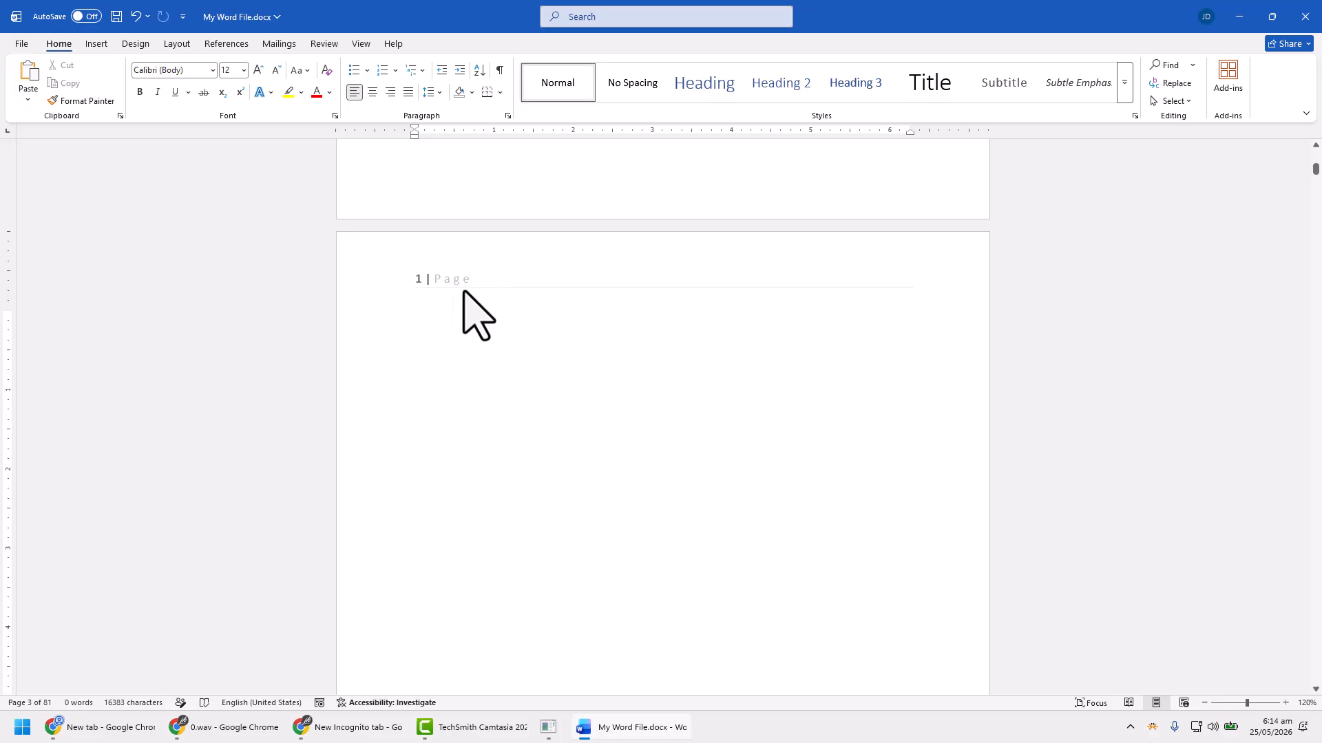
Replace Section 2's first page number with the Bold Numbers 1 style from Page X of Y, and close the header.
{"action": "left_click", "coordinate": [97, 44]}
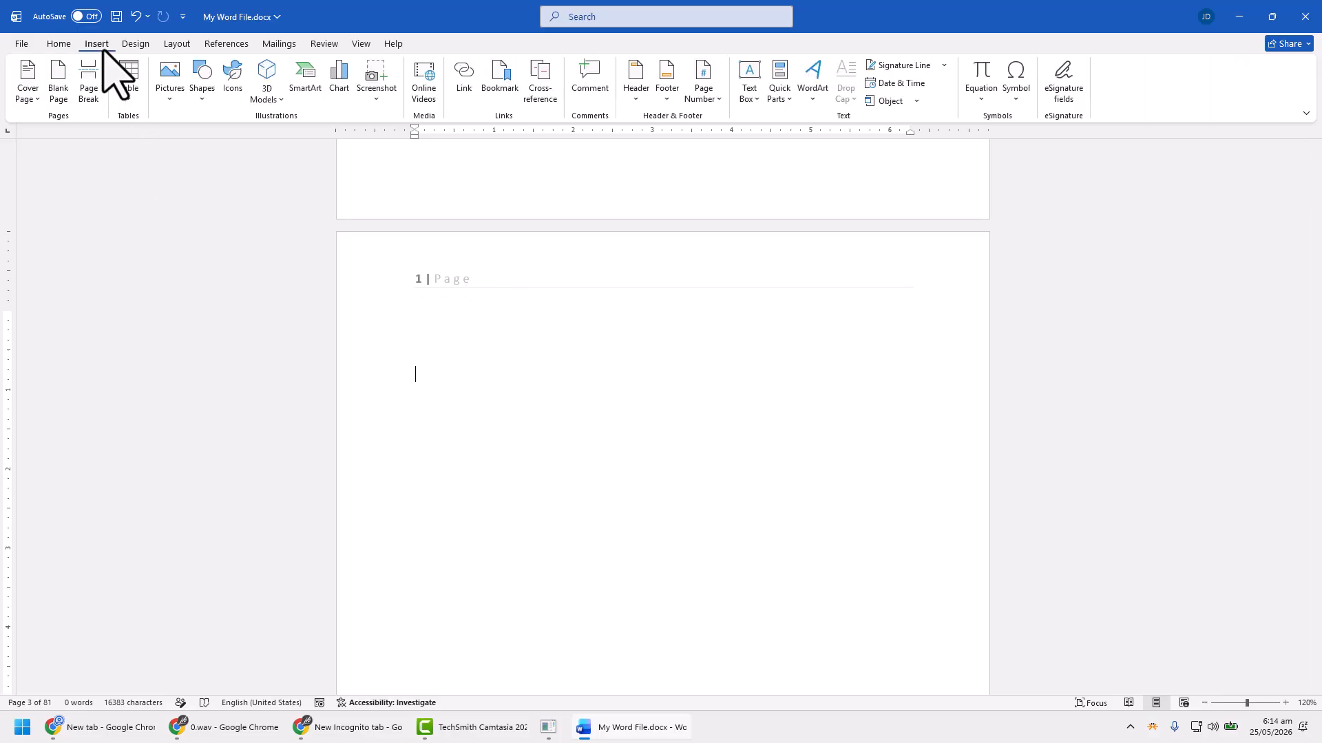
{"action": "left_click", "coordinate": [702, 95]}
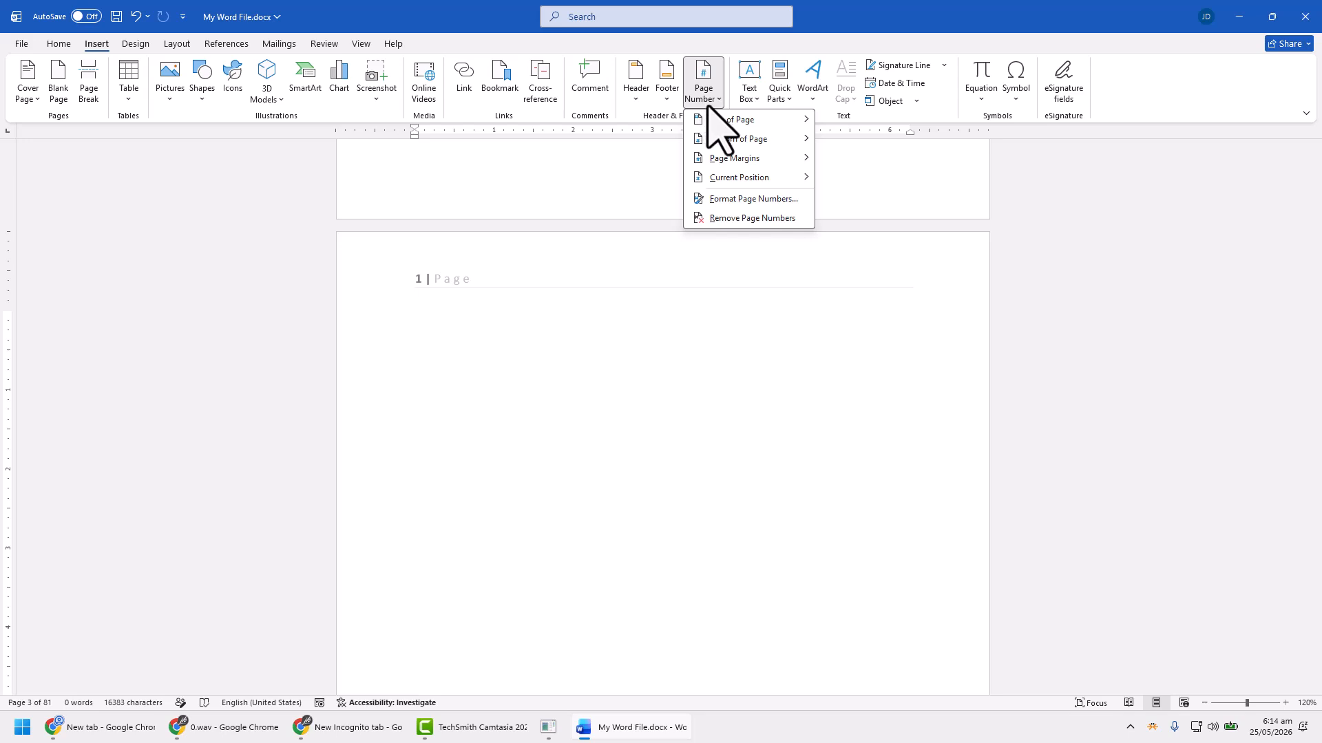
{"action": "mouse_move", "coordinate": [719, 121]}
{"action": "scroll", "coordinate": [867, 330], "scroll_direction": "down", "scroll_amount": 6}
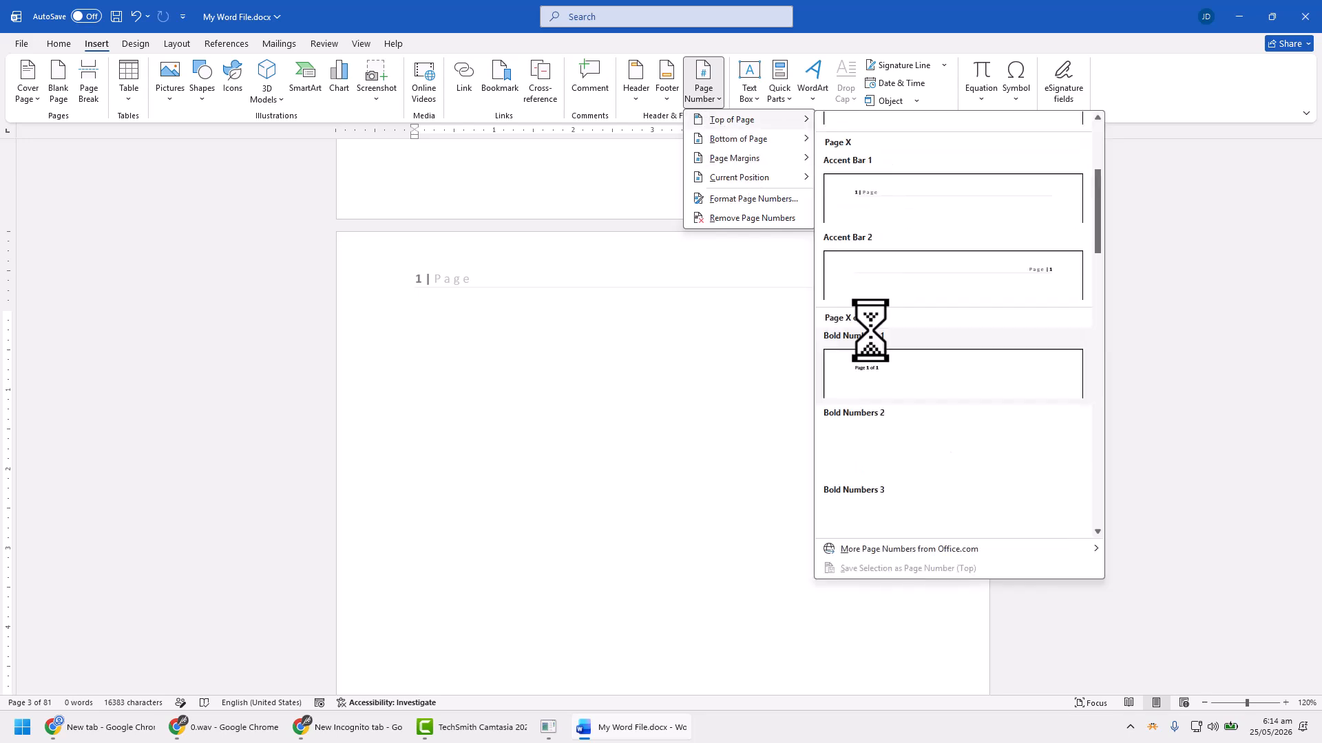
{"action": "scroll", "coordinate": [886, 342], "scroll_direction": "up", "scroll_amount": 3}
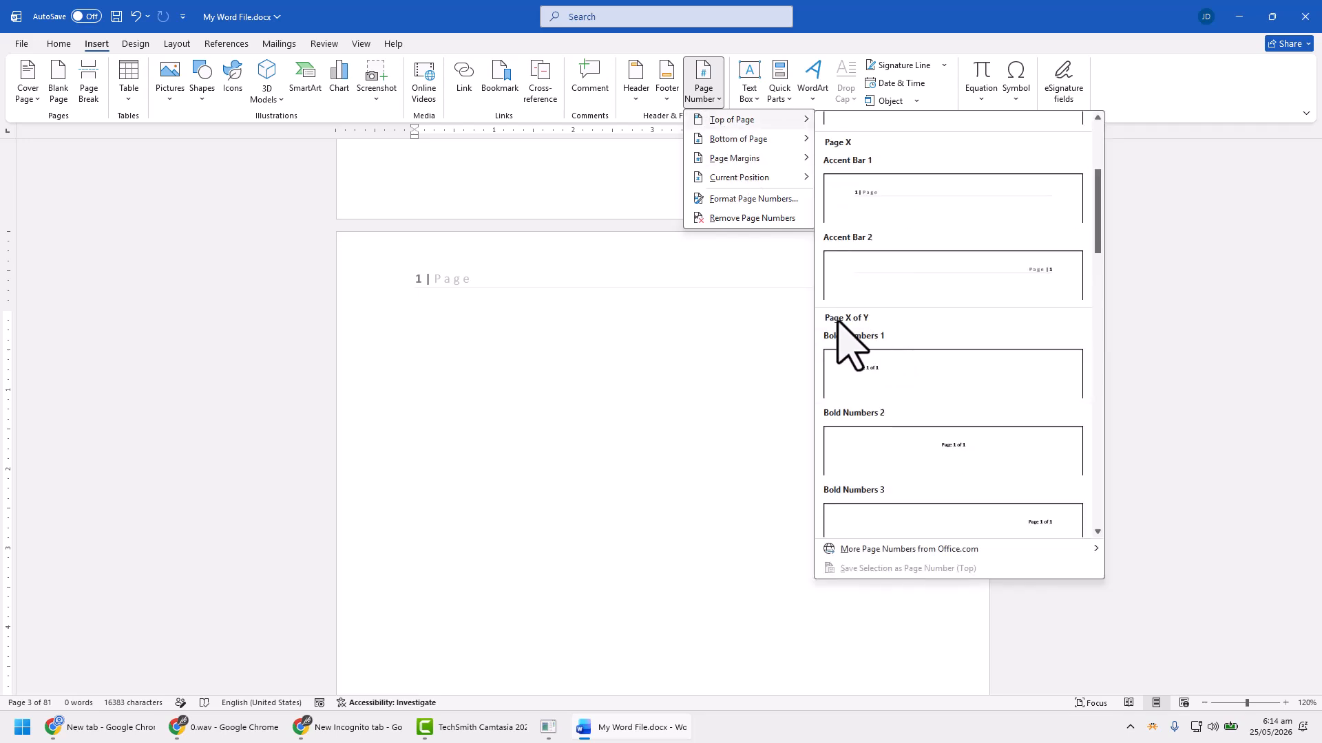
{"action": "left_click", "coordinate": [883, 385]}
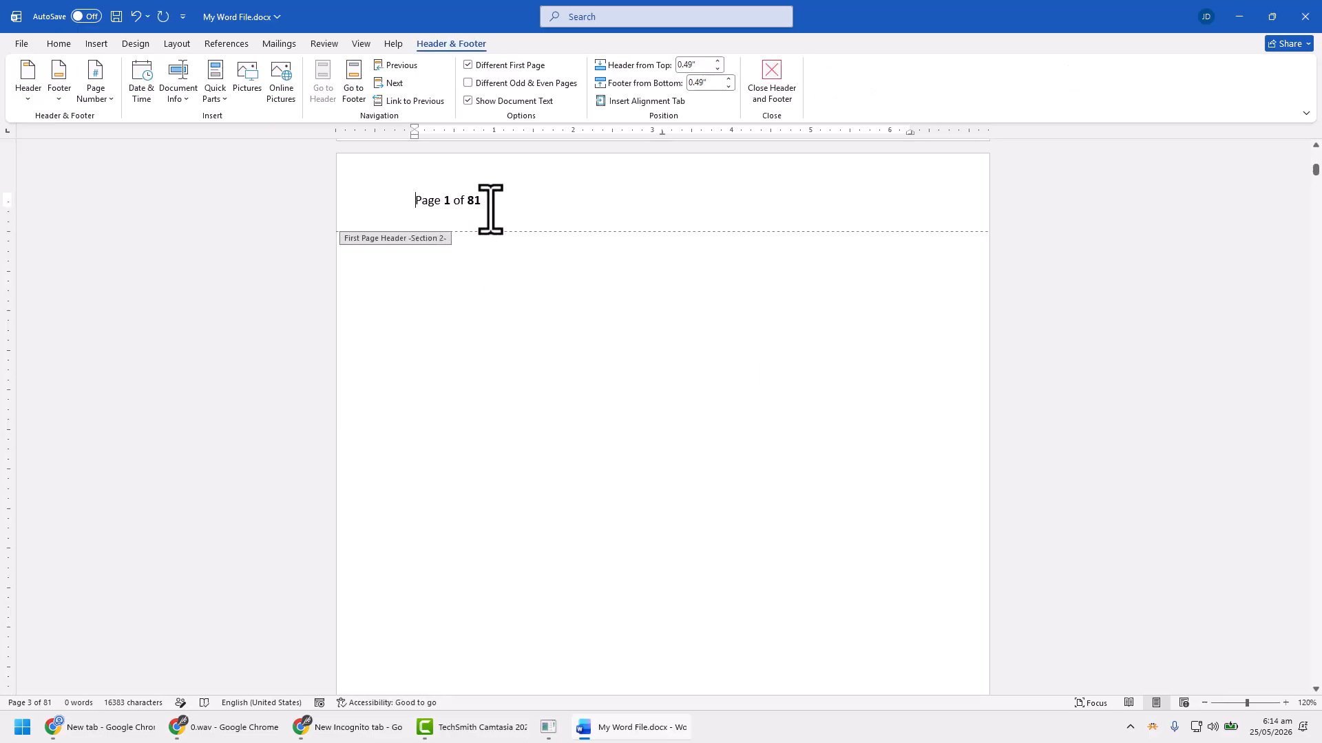
{"action": "left_click_drag", "start_coordinate": [490, 209], "coordinate": [425, 207]}
{"action": "left_click", "coordinate": [772, 83]}
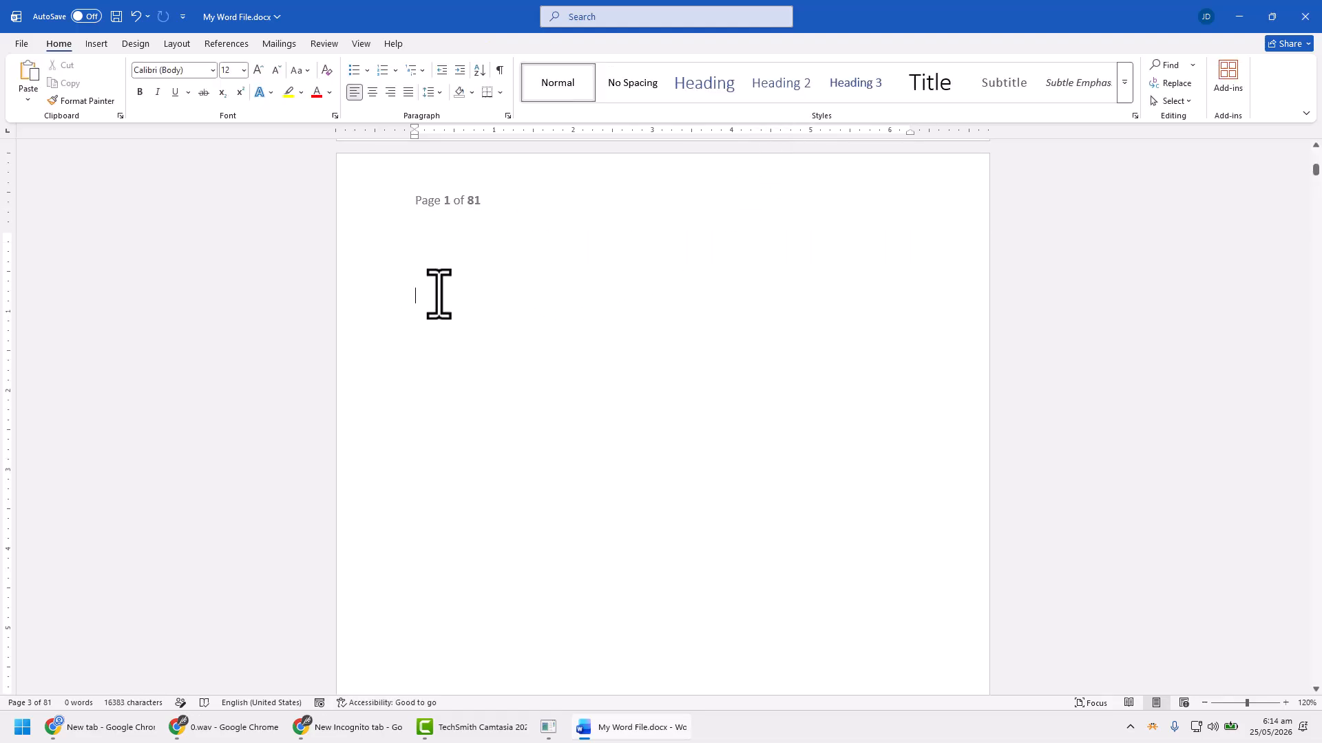
Format the "Page 1 of 81" text in the header as red, bold and size 16.
{"action": "double_click", "coordinate": [457, 200]}
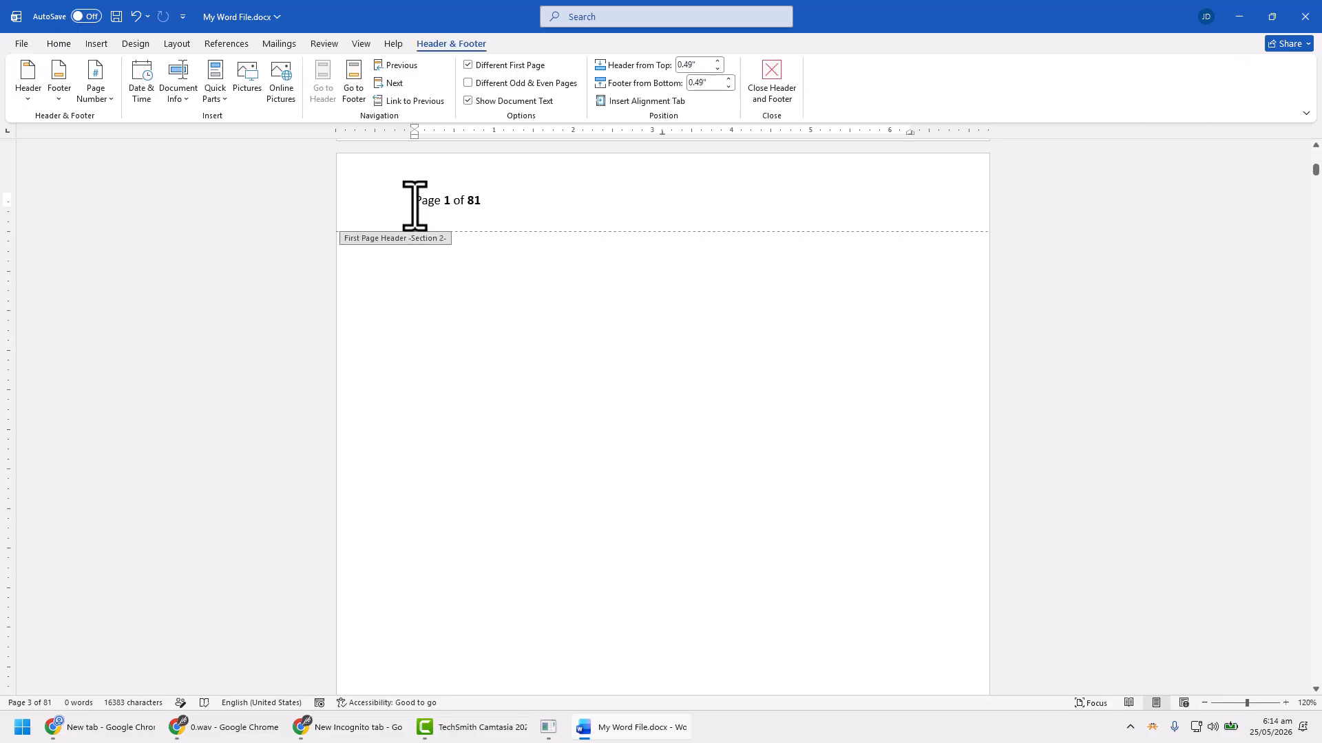
{"action": "left_click_drag", "start_coordinate": [512, 198], "coordinate": [382, 198]}
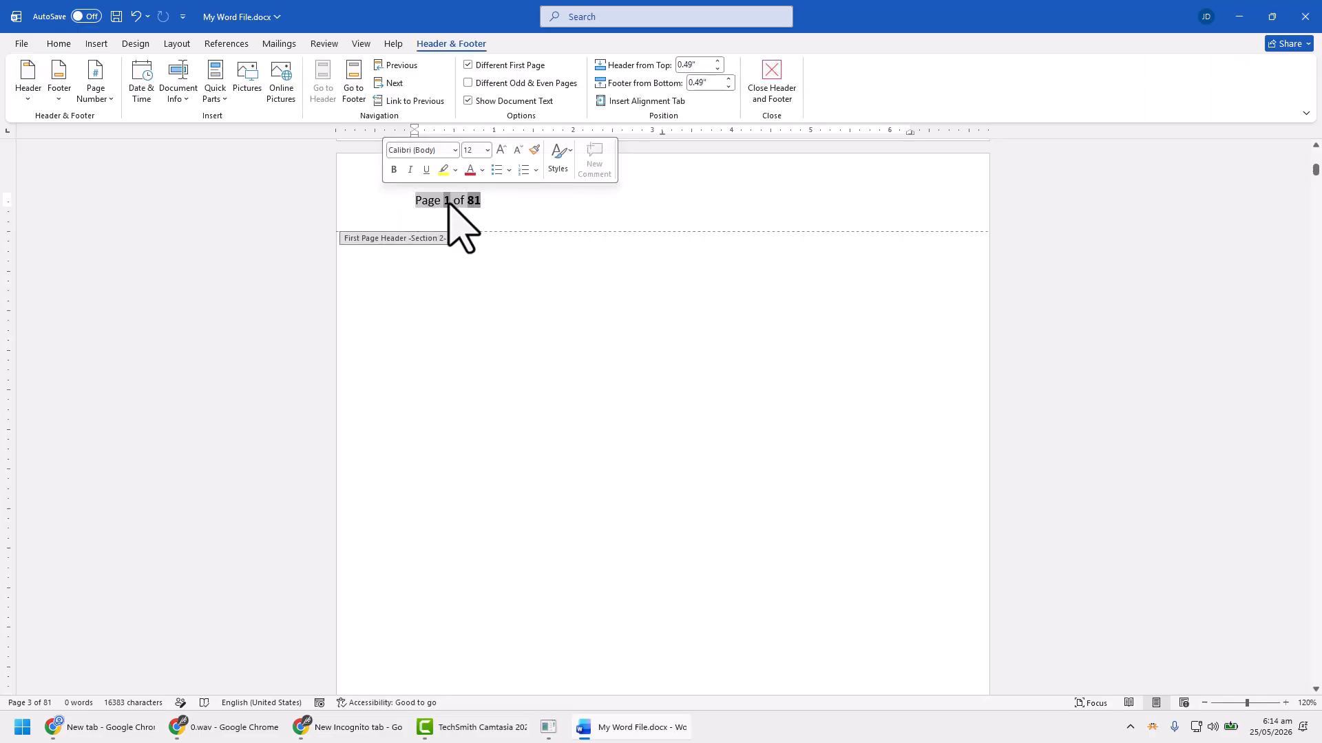
{"action": "left_click", "coordinate": [470, 173]}
{"action": "left_click", "coordinate": [393, 170]}
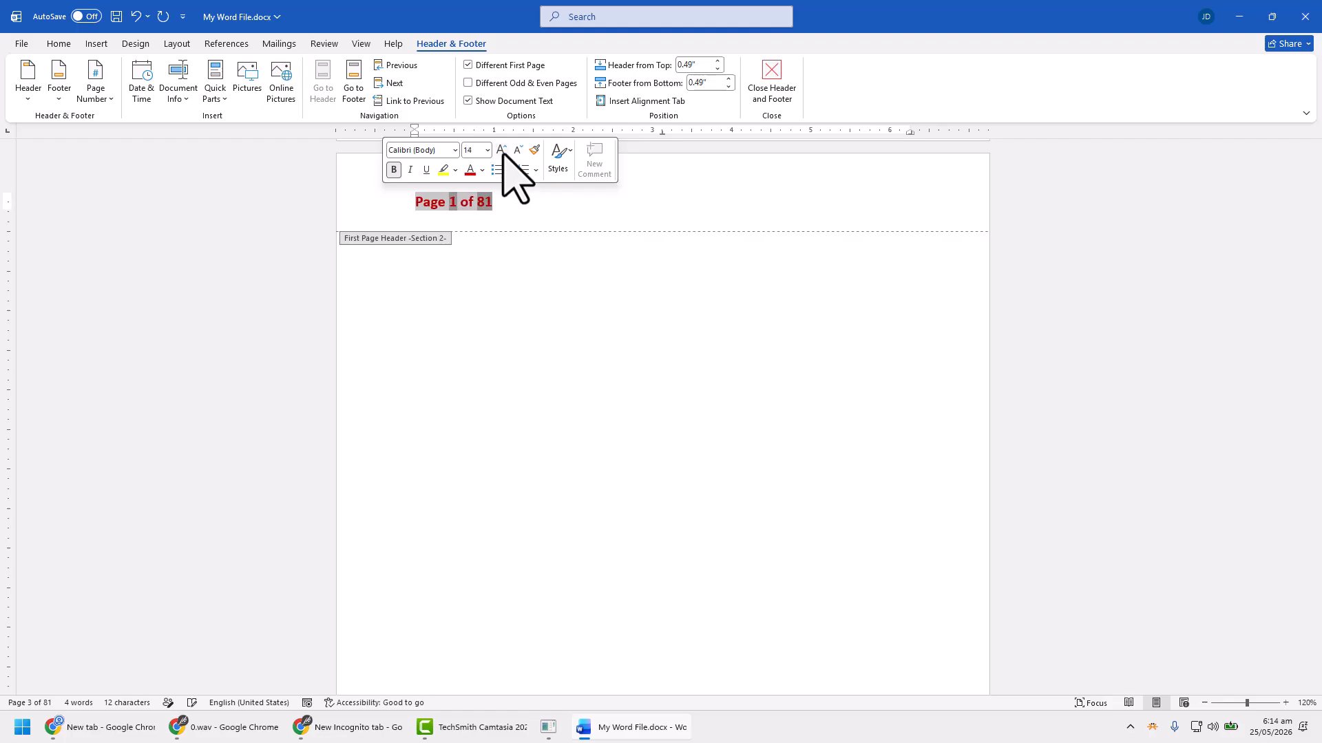
{"action": "left_click", "coordinate": [501, 150]}
Center the page number in Section 2's first page header and return to the document body.
{"action": "left_click_drag", "start_coordinate": [513, 204], "coordinate": [413, 207]}
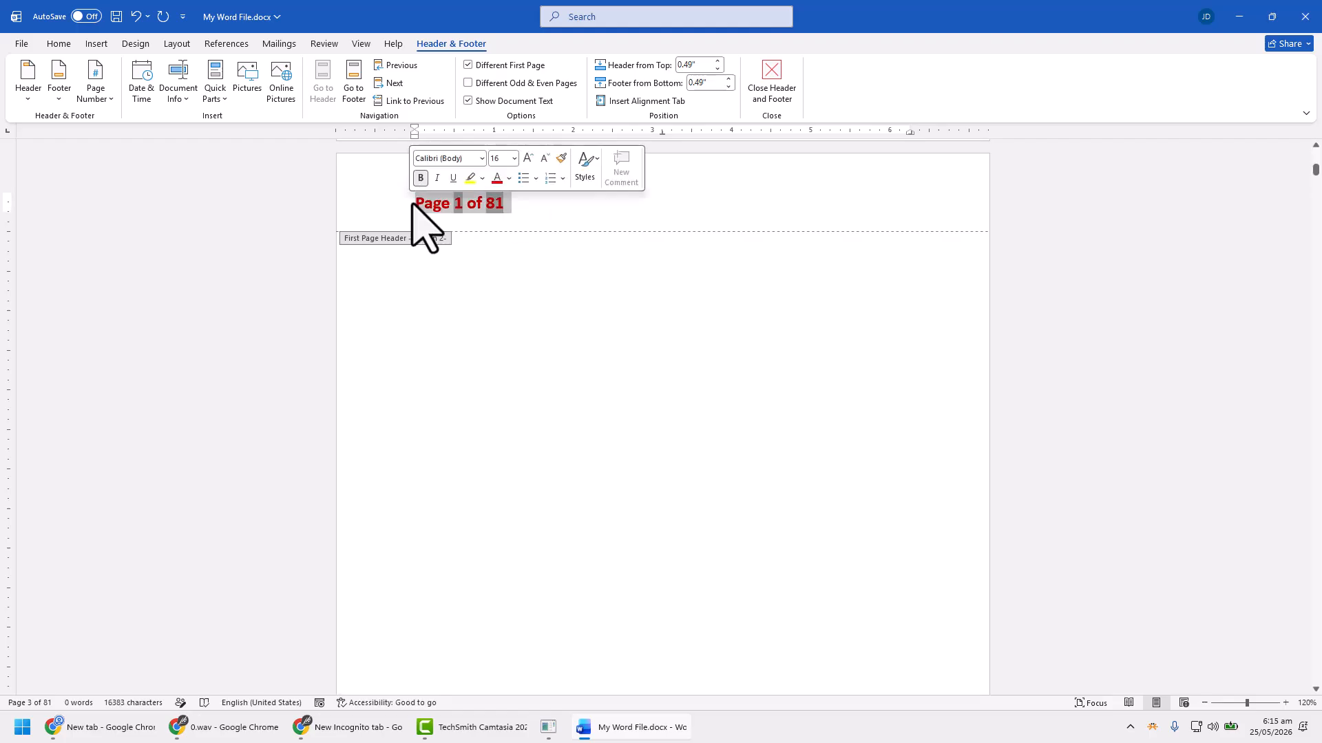
{"action": "left_click", "coordinate": [530, 203]}
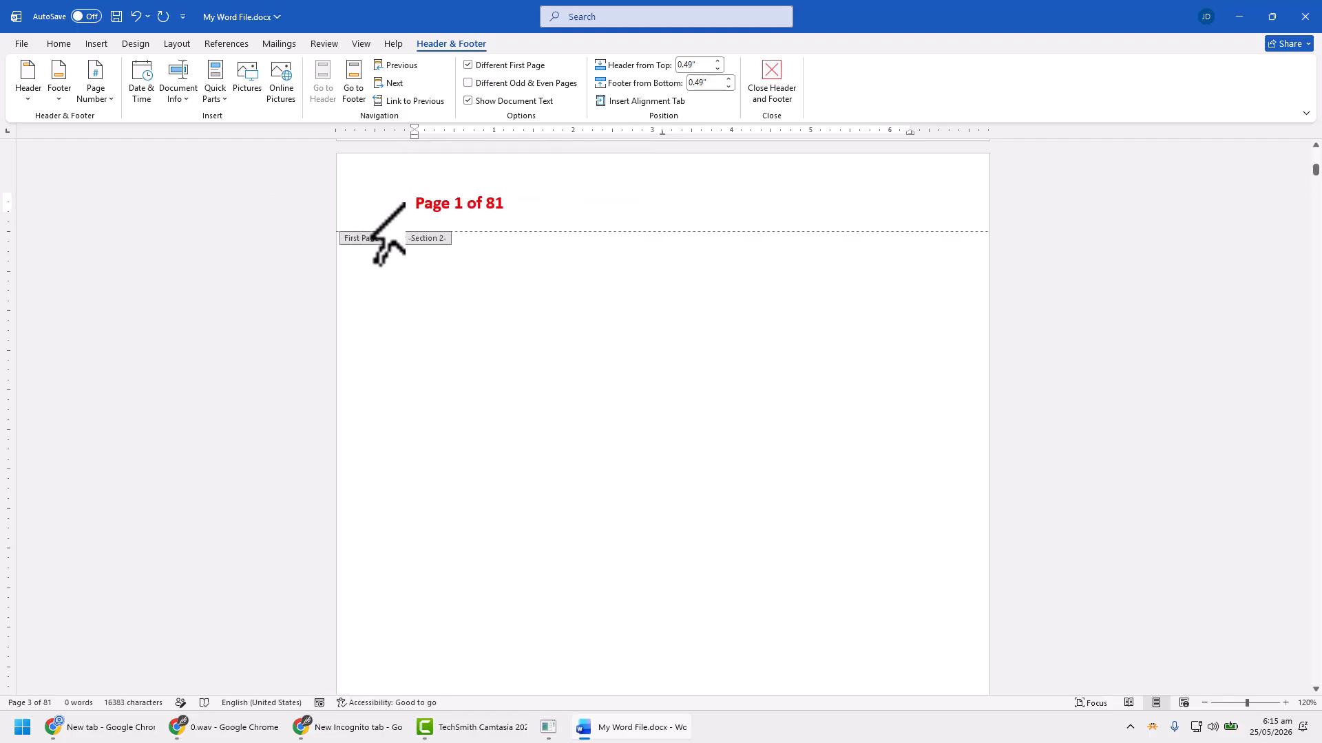
{"action": "key", "text": "ctrl+e"}
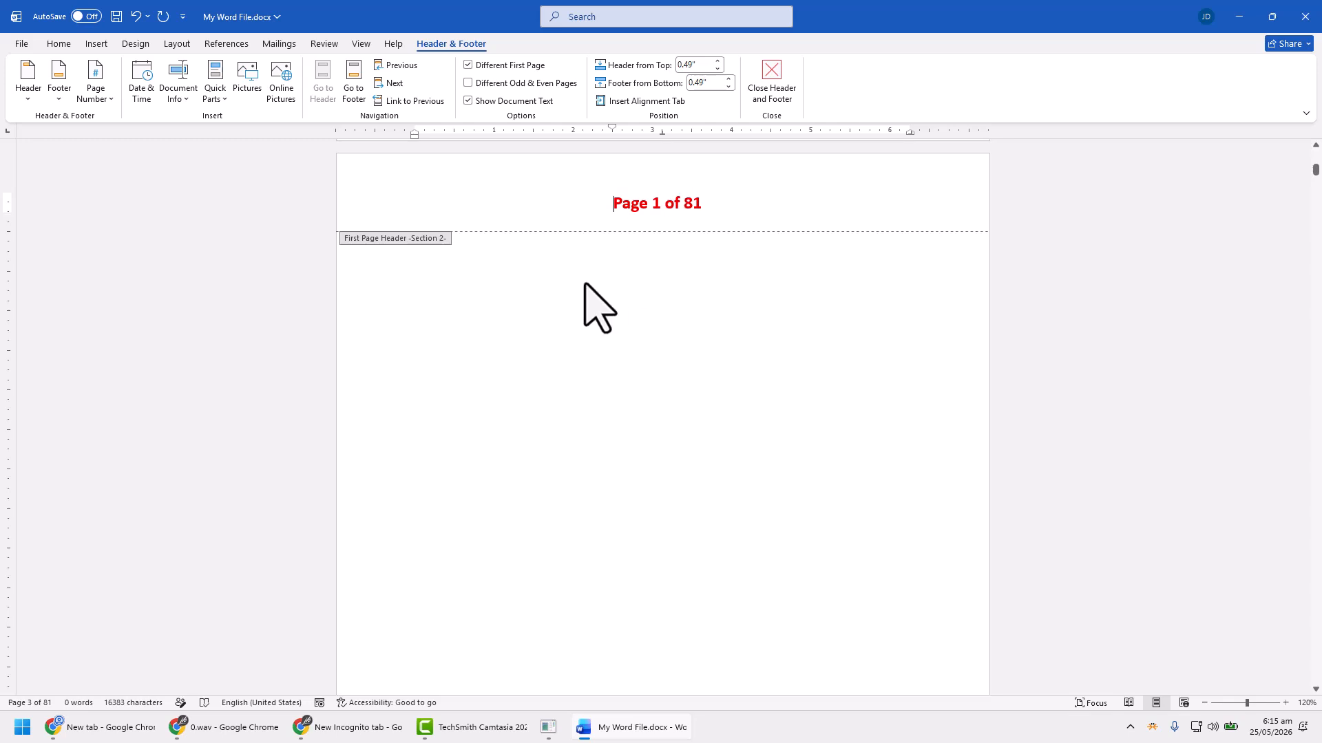
{"action": "key", "text": "Home"}
{"action": "double_click", "coordinate": [558, 294]}
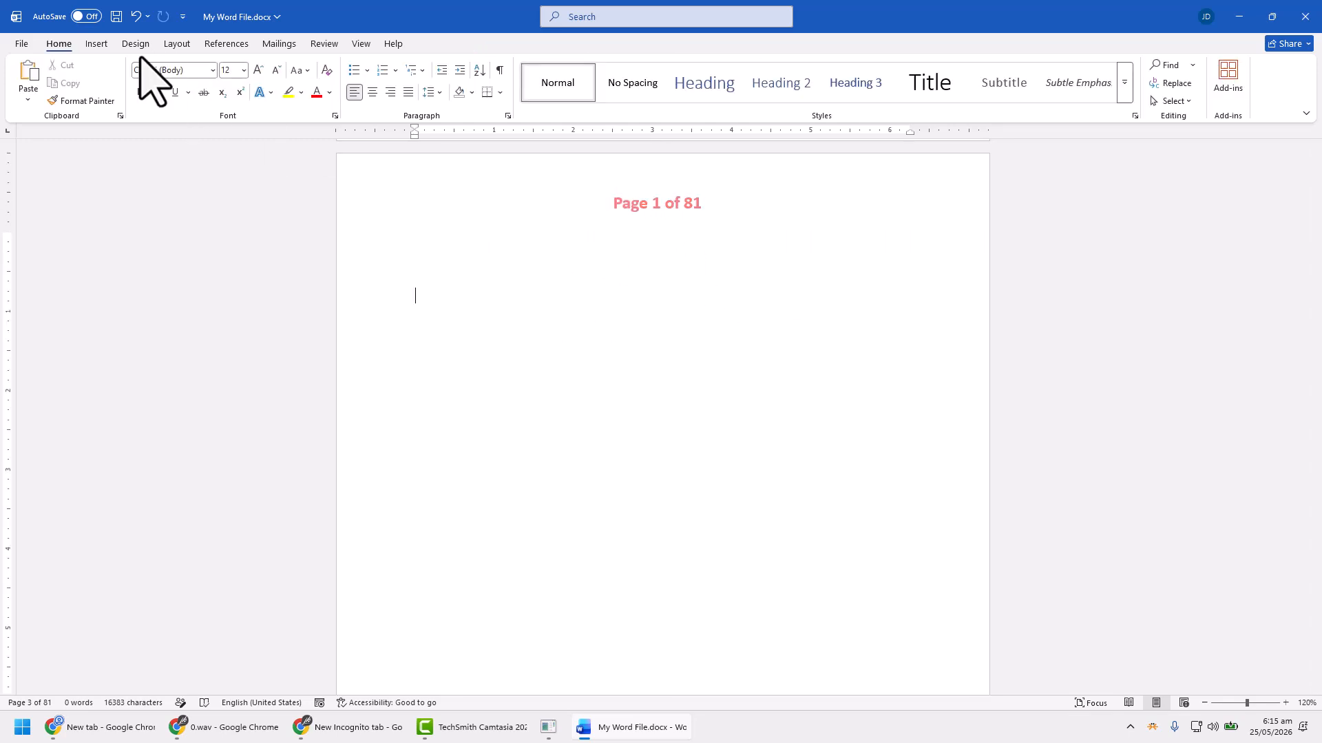
Try to remove the page number with the Remove Page Numbers command.
{"action": "left_click", "coordinate": [97, 43]}
{"action": "left_click", "coordinate": [713, 98]}
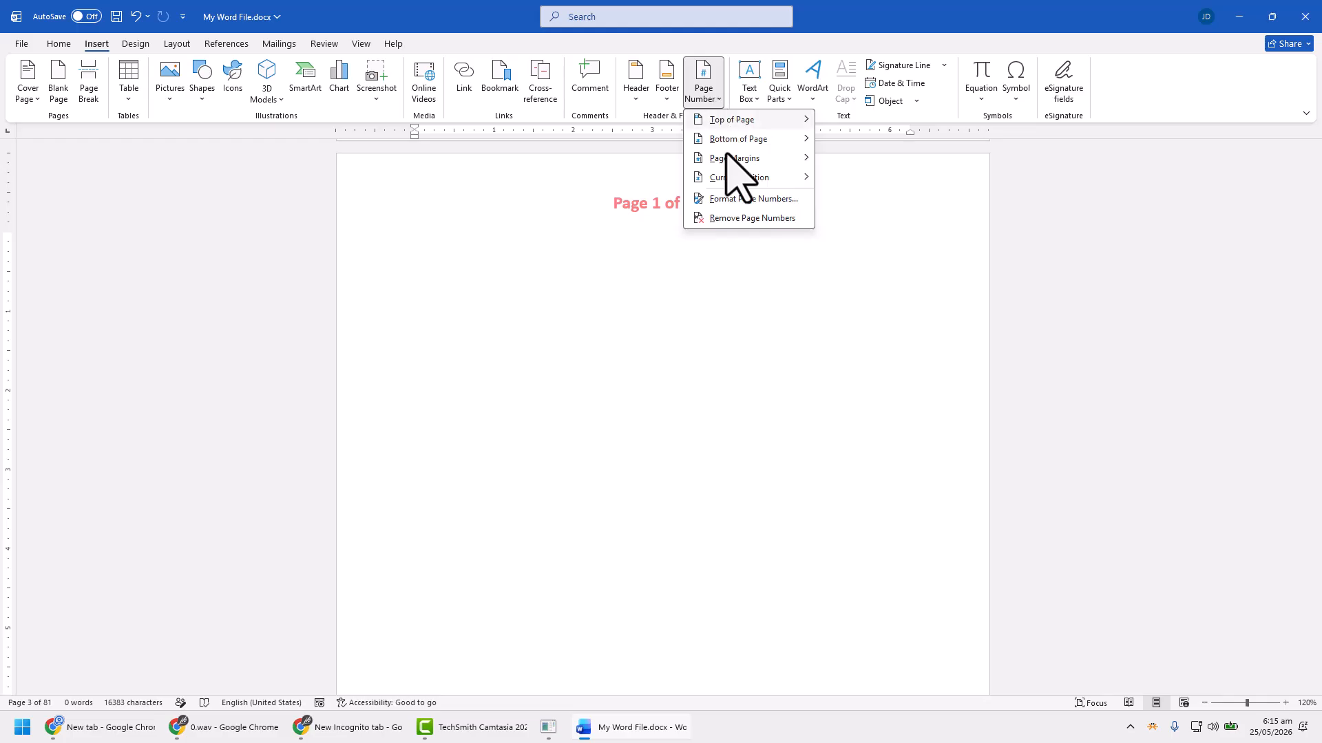
{"action": "left_click", "coordinate": [776, 218]}
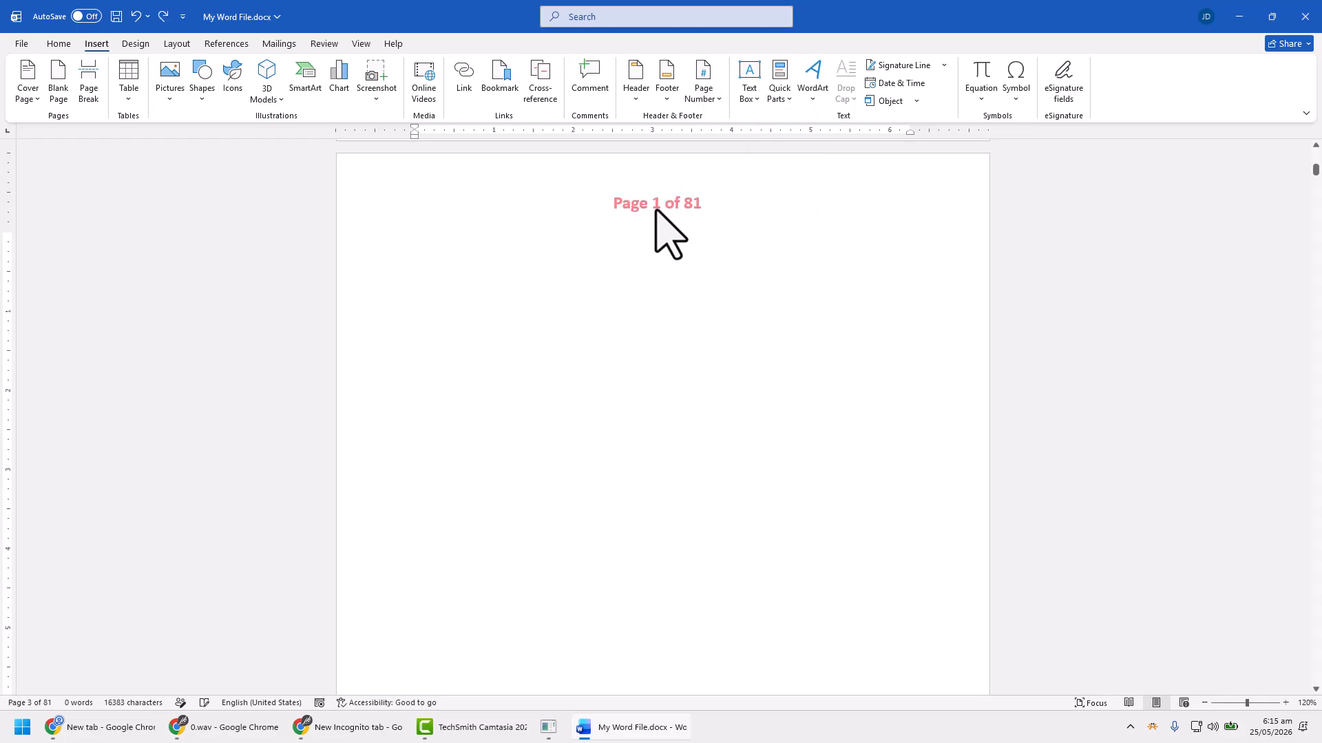
Delete the page number text directly from Section 2's first page header and return to the document body.
{"action": "double_click", "coordinate": [687, 208]}
{"action": "triple_click", "coordinate": [757, 204]}
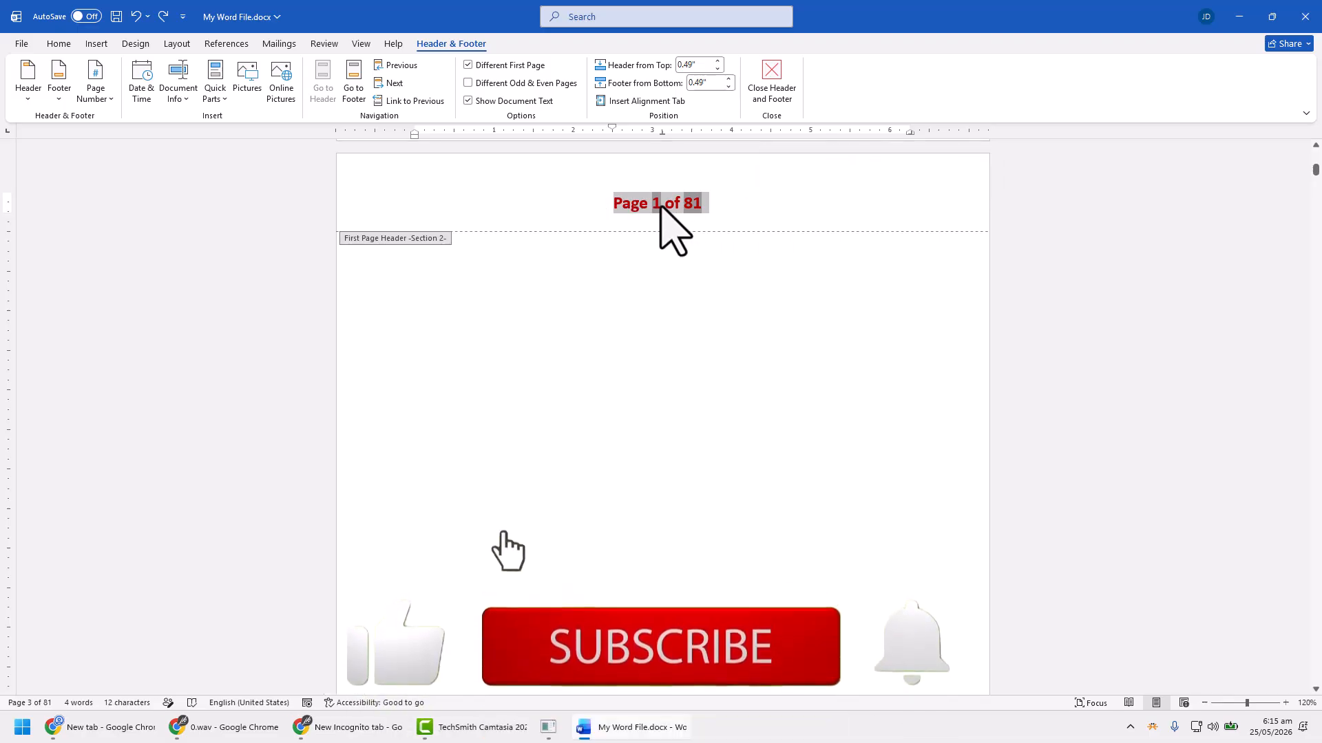
{"action": "key", "text": "Delete"}
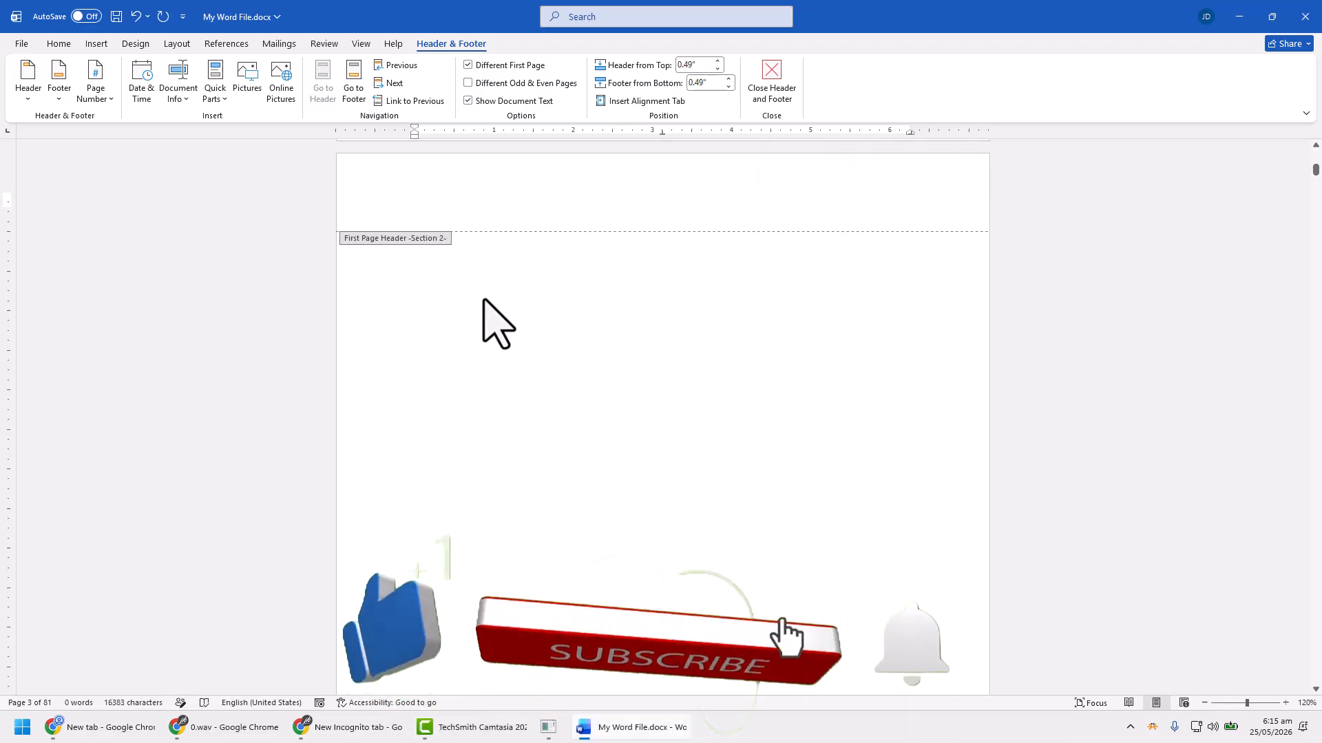
{"action": "double_click", "coordinate": [517, 333]}
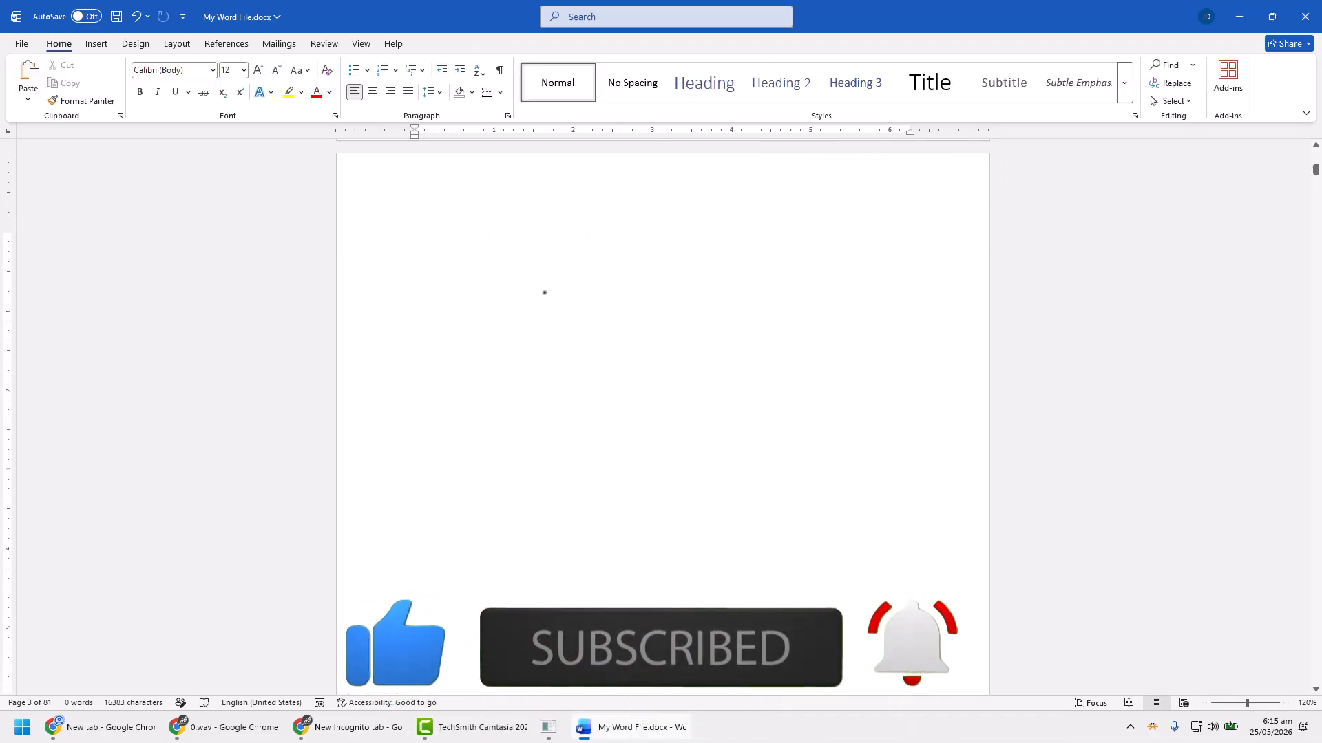